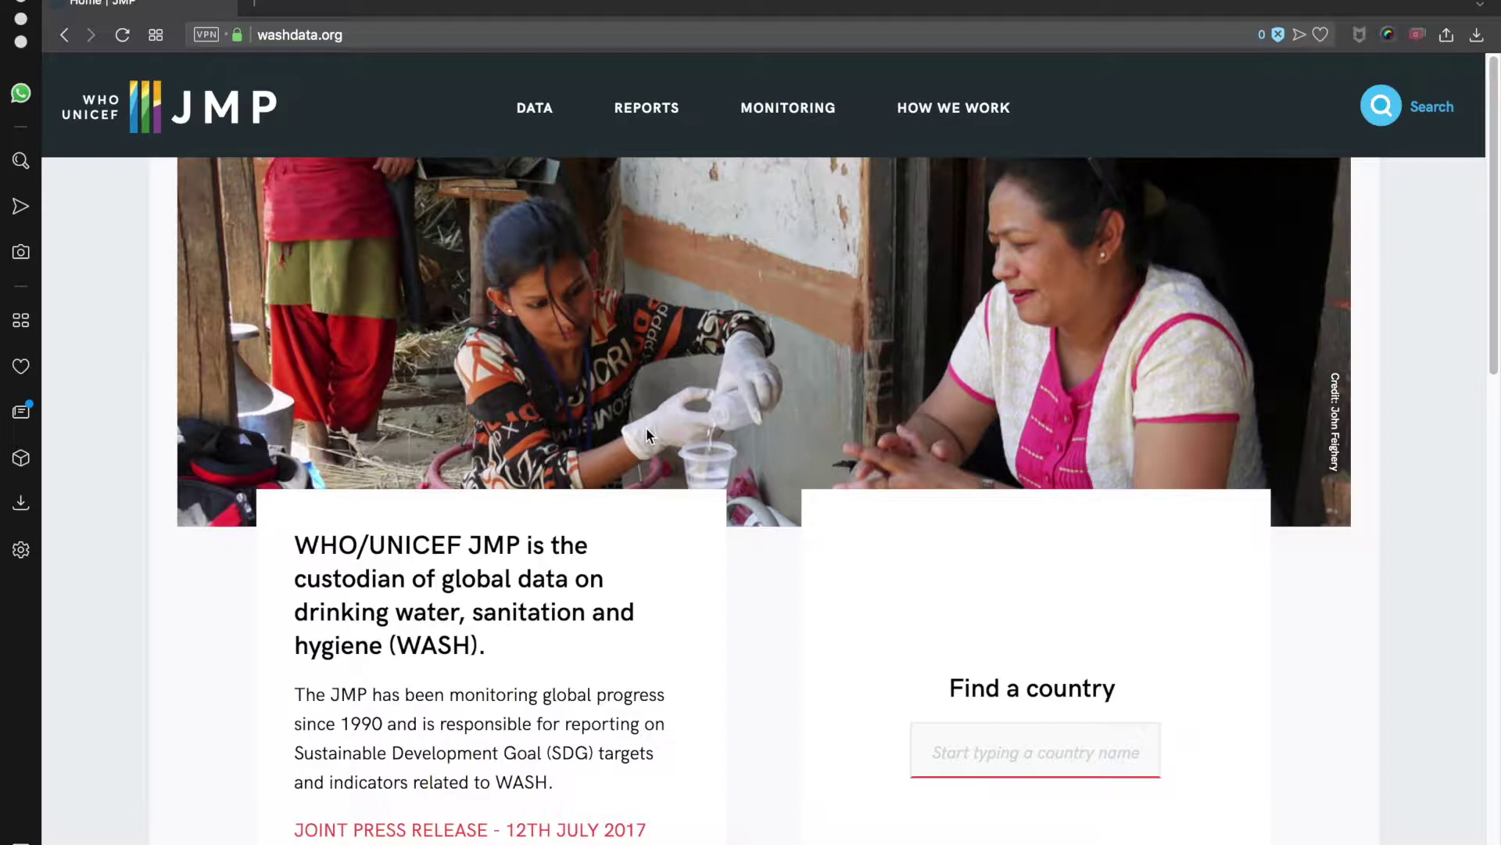
# Step: Open the JMP data page and create a new Ladder chart
pyautogui.click(529, 115)
pyautogui.click(530, 115)
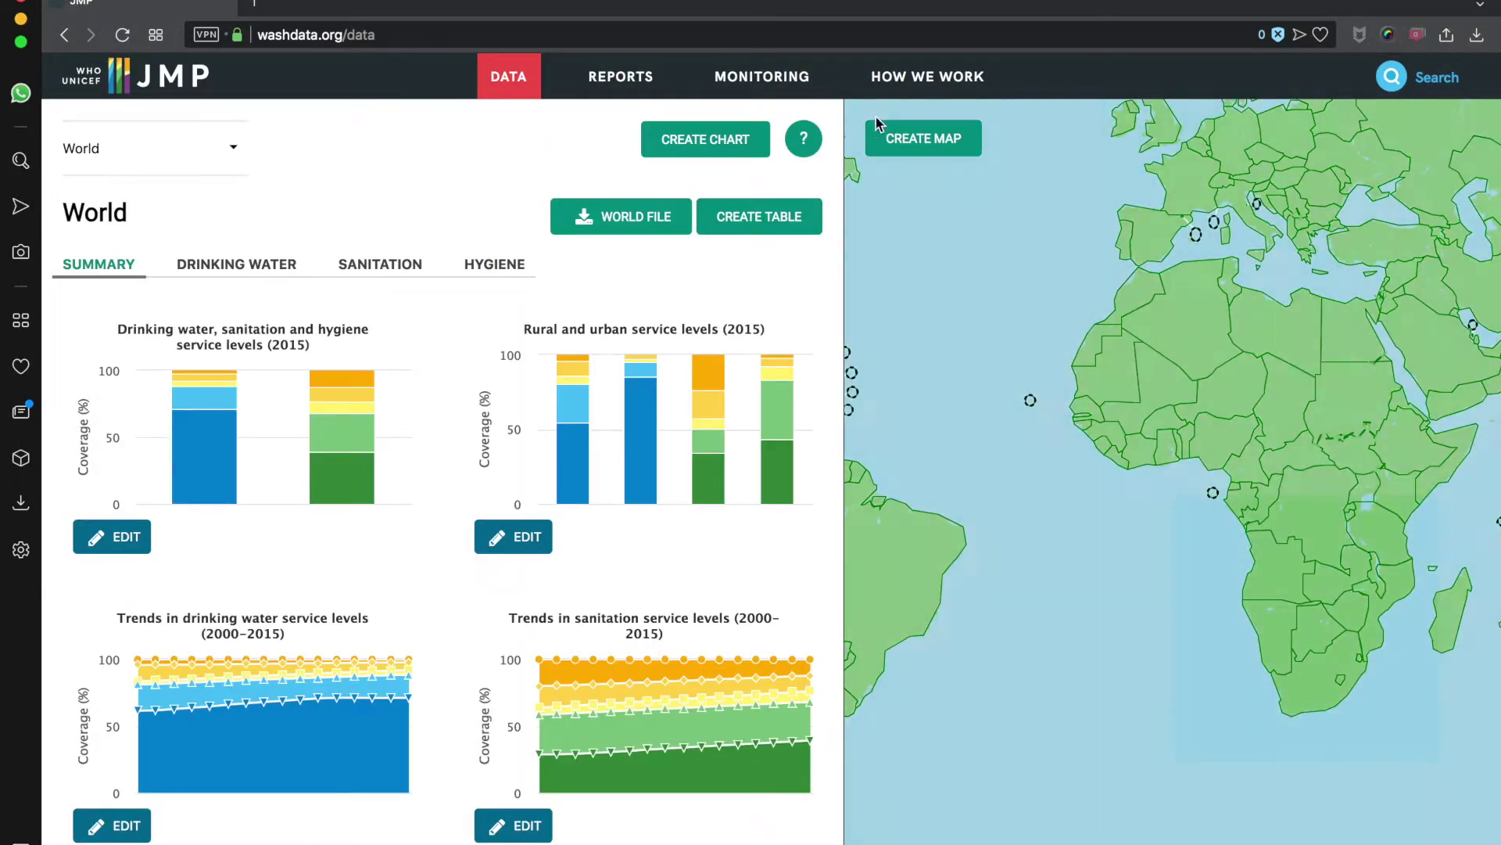
pyautogui.click(714, 144)
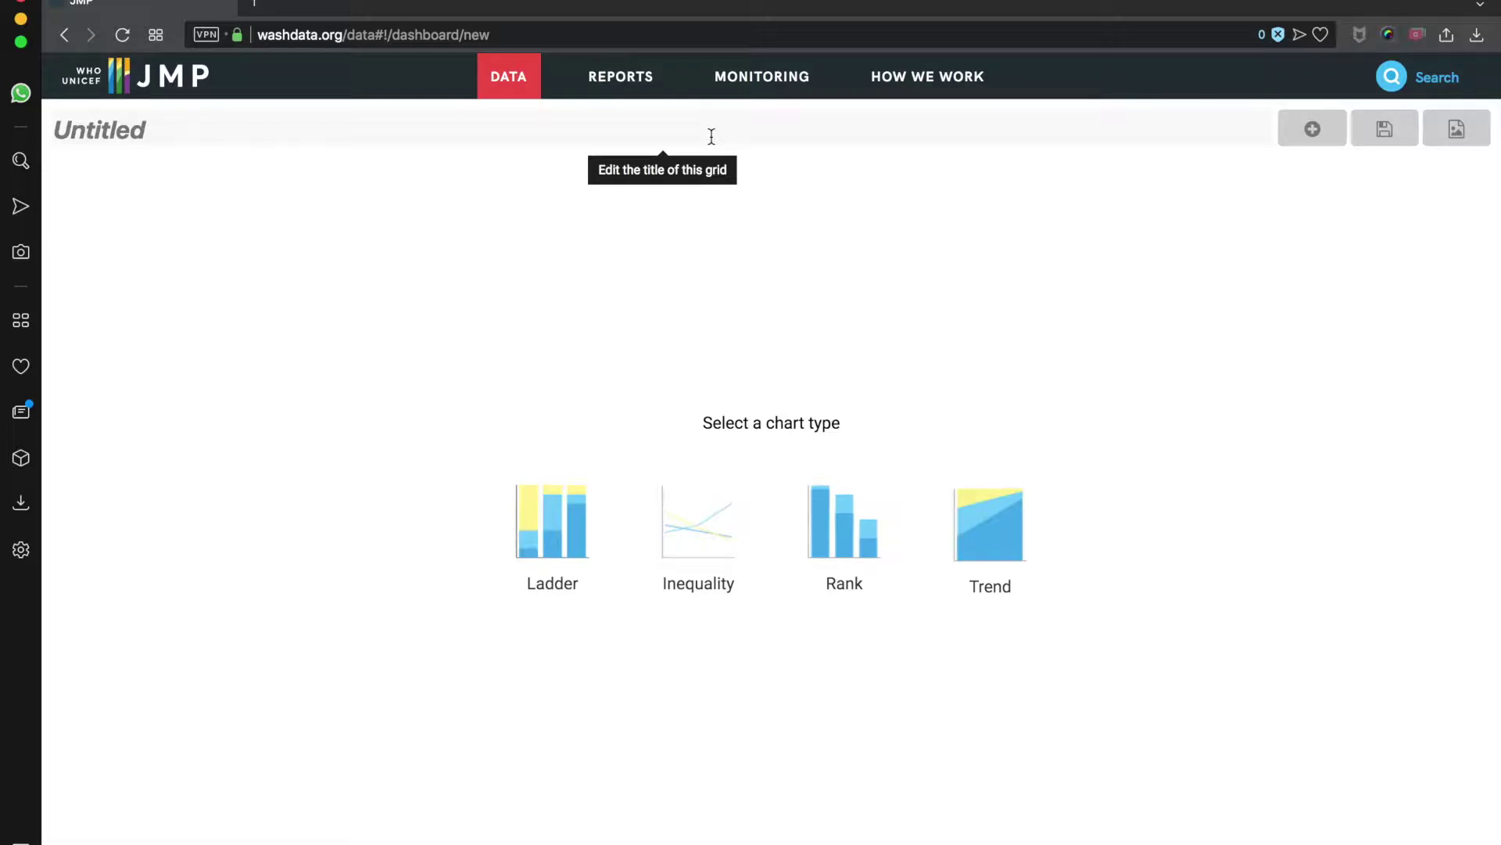
pyautogui.click(570, 523)
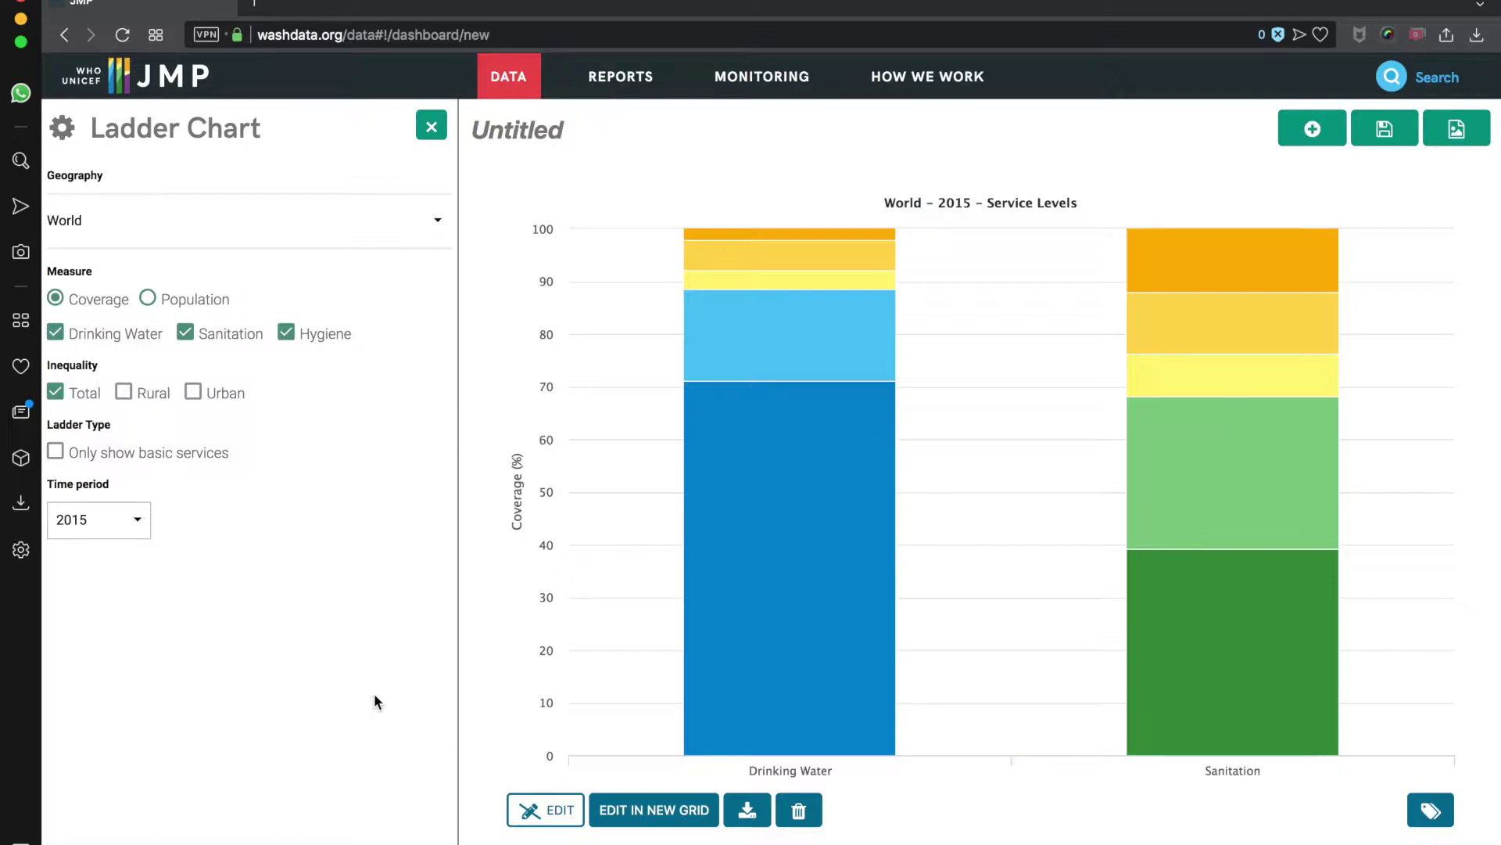
# Step: Set the ladder chart to Population, excluding Sanitation, with Total, Rural and Urban included and 2014 added to the time period
pyautogui.click(148, 299)
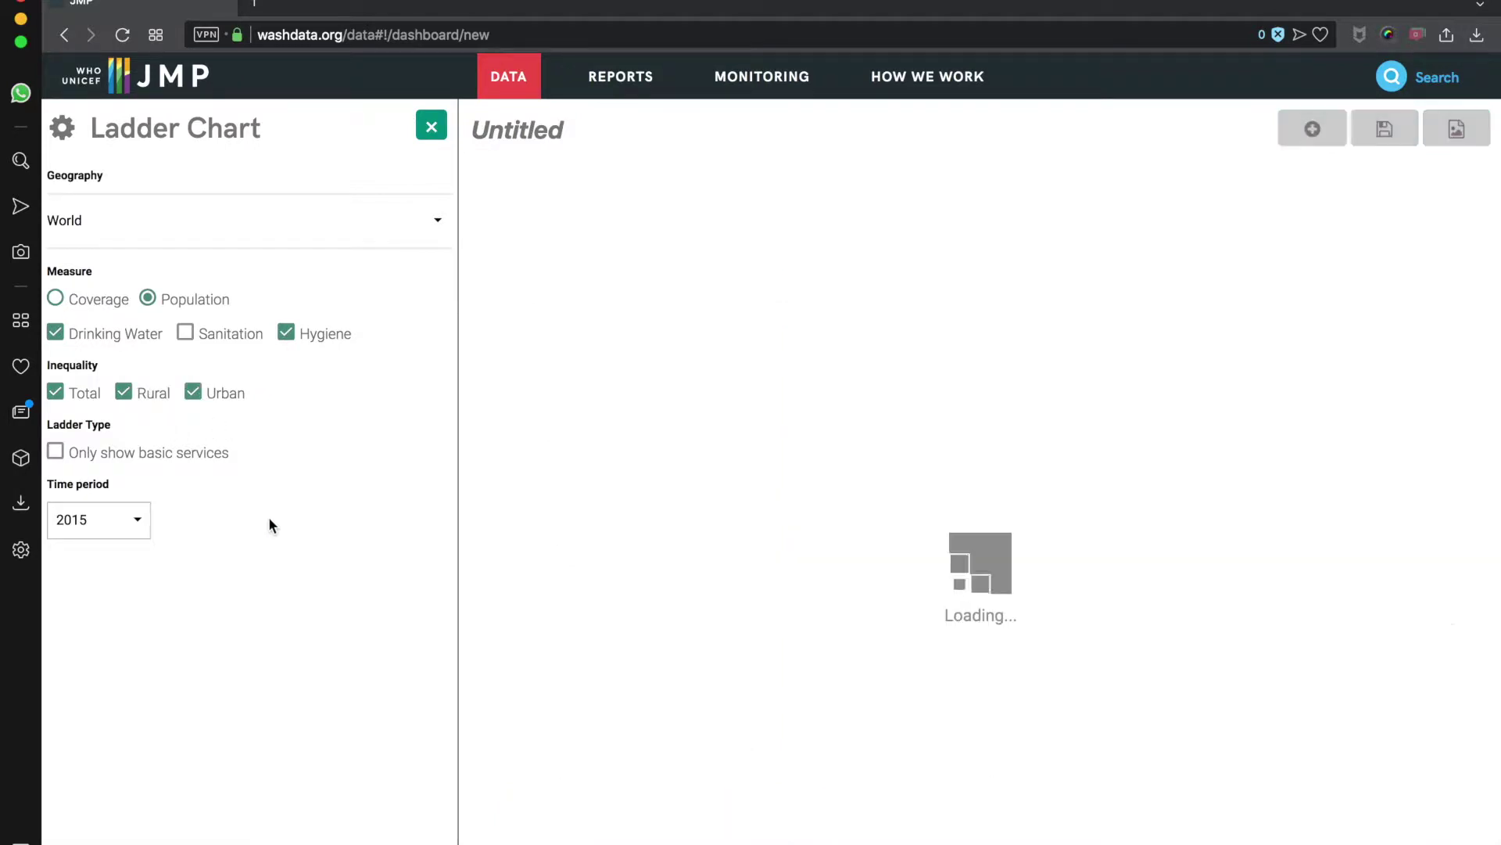
pyautogui.click(108, 529)
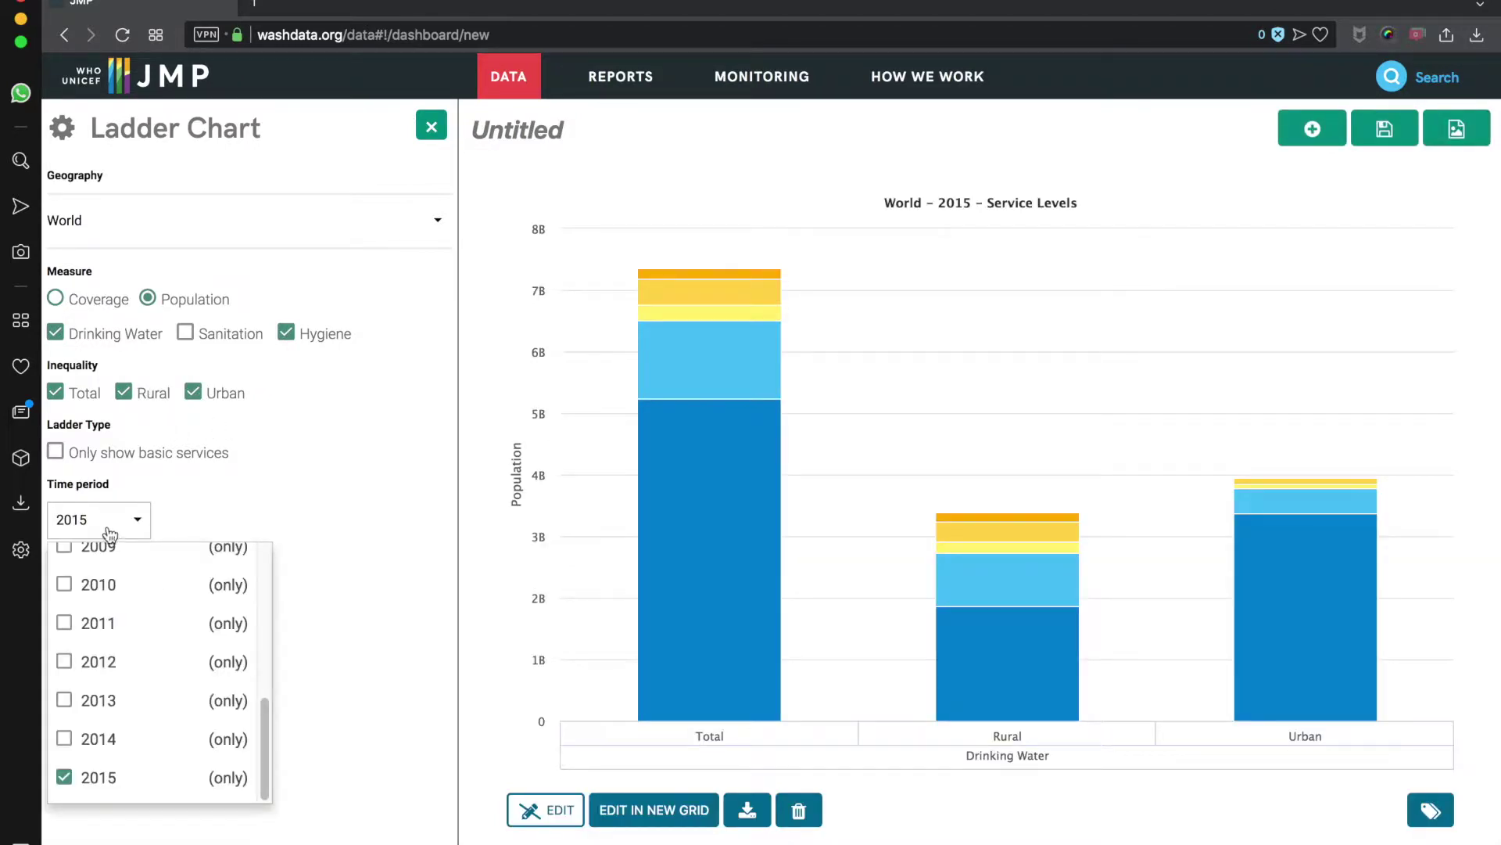
pyautogui.click(121, 738)
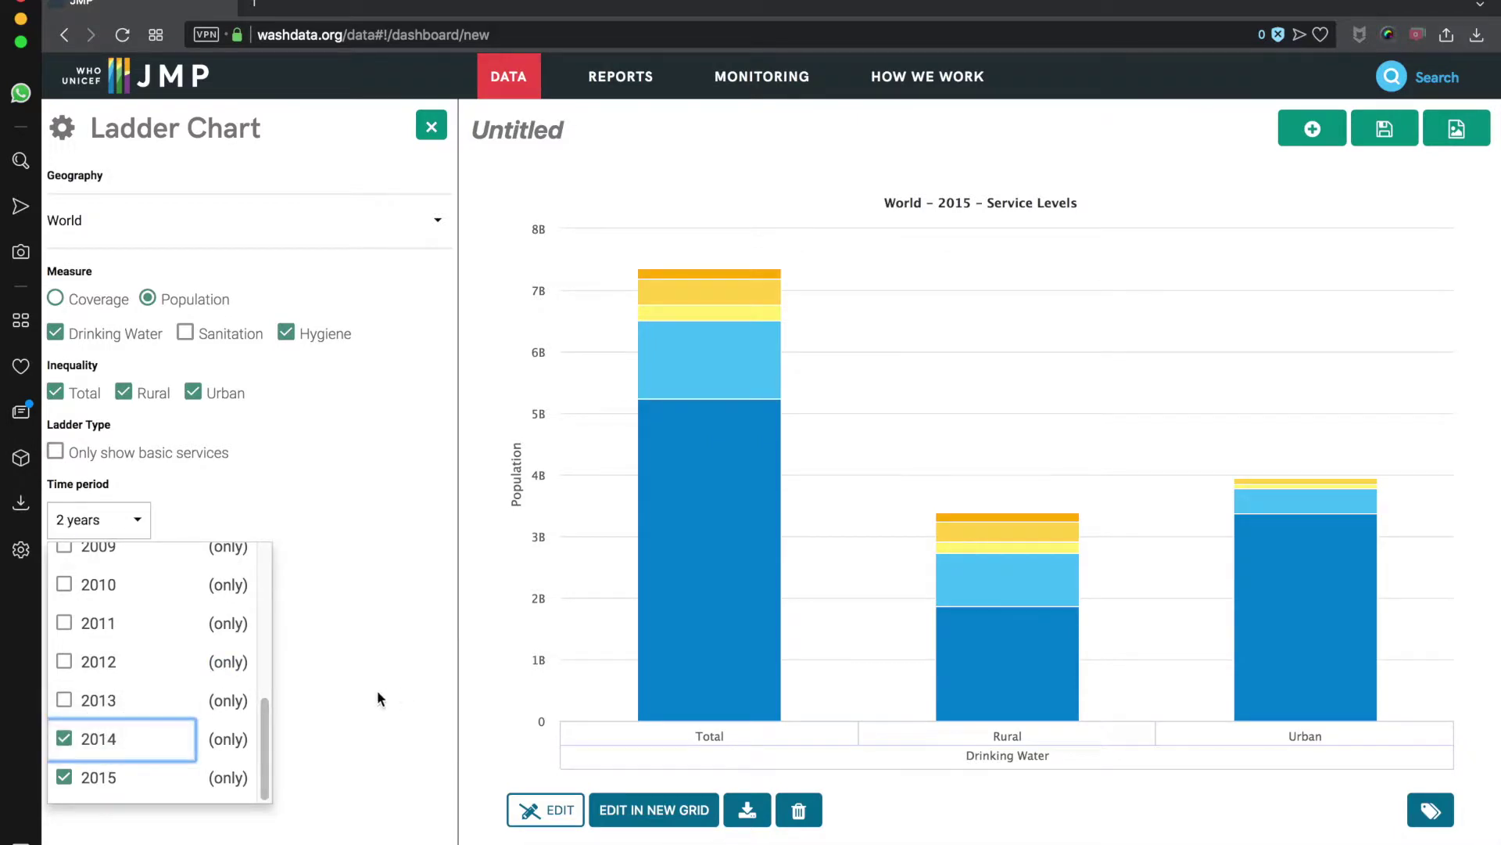
pyautogui.click(373, 693)
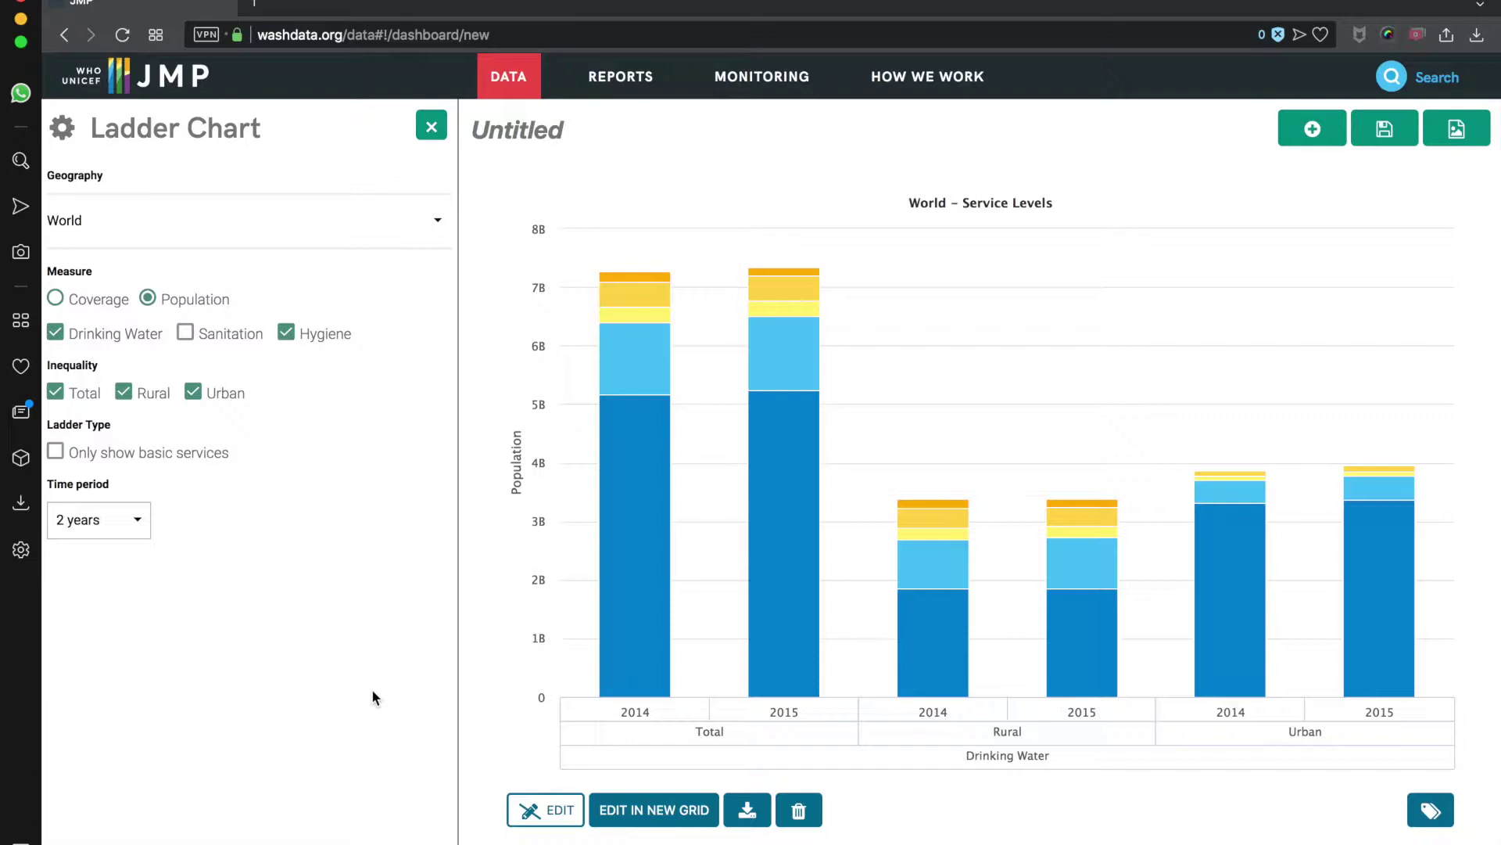
# Step: Remove the ladder chart from the grid and create an Inequality chart in its place
pyautogui.click(798, 810)
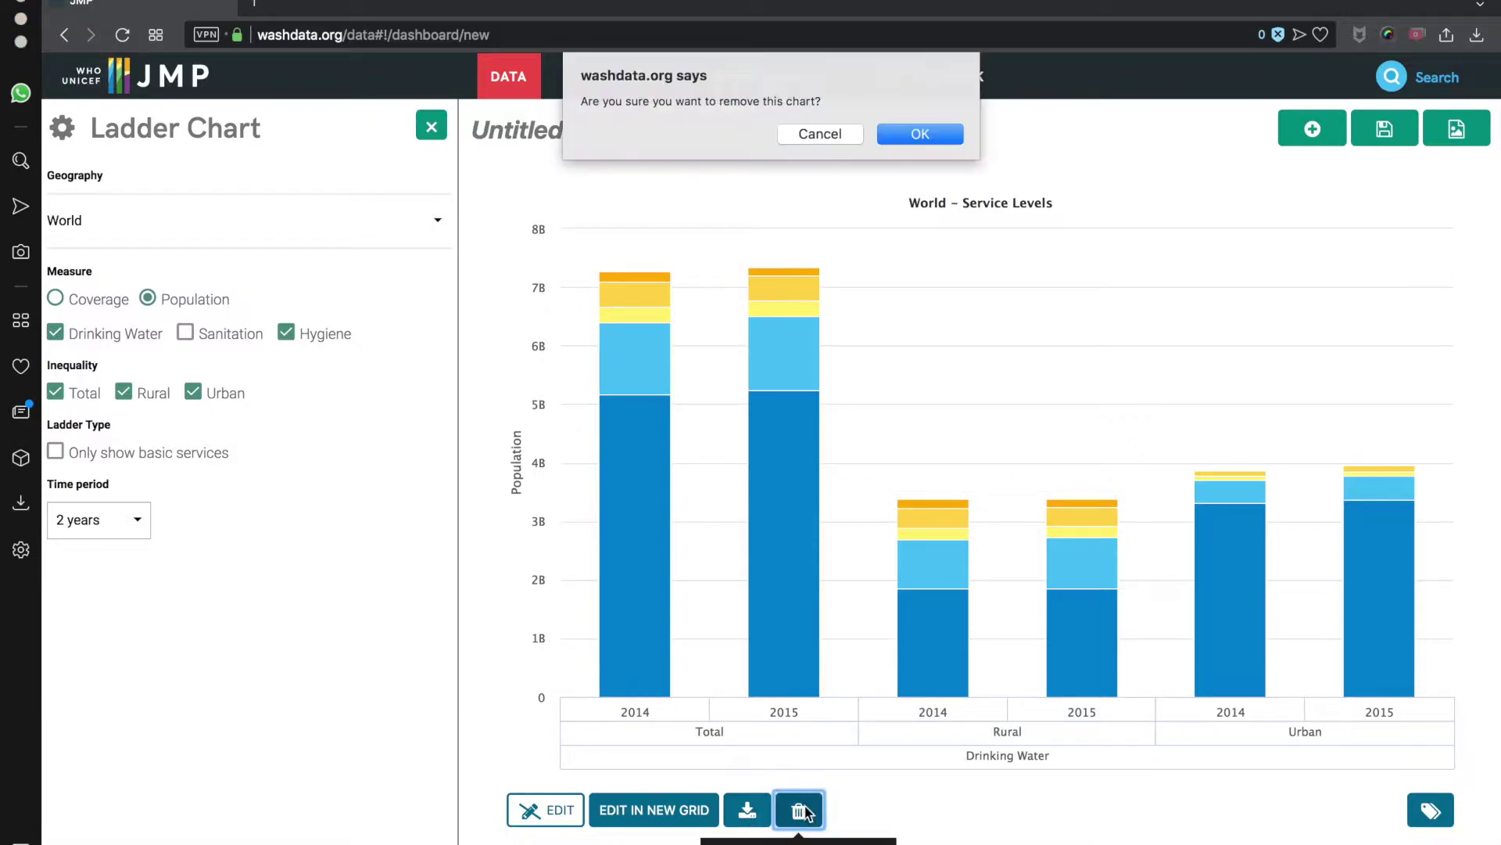
pyautogui.click(922, 134)
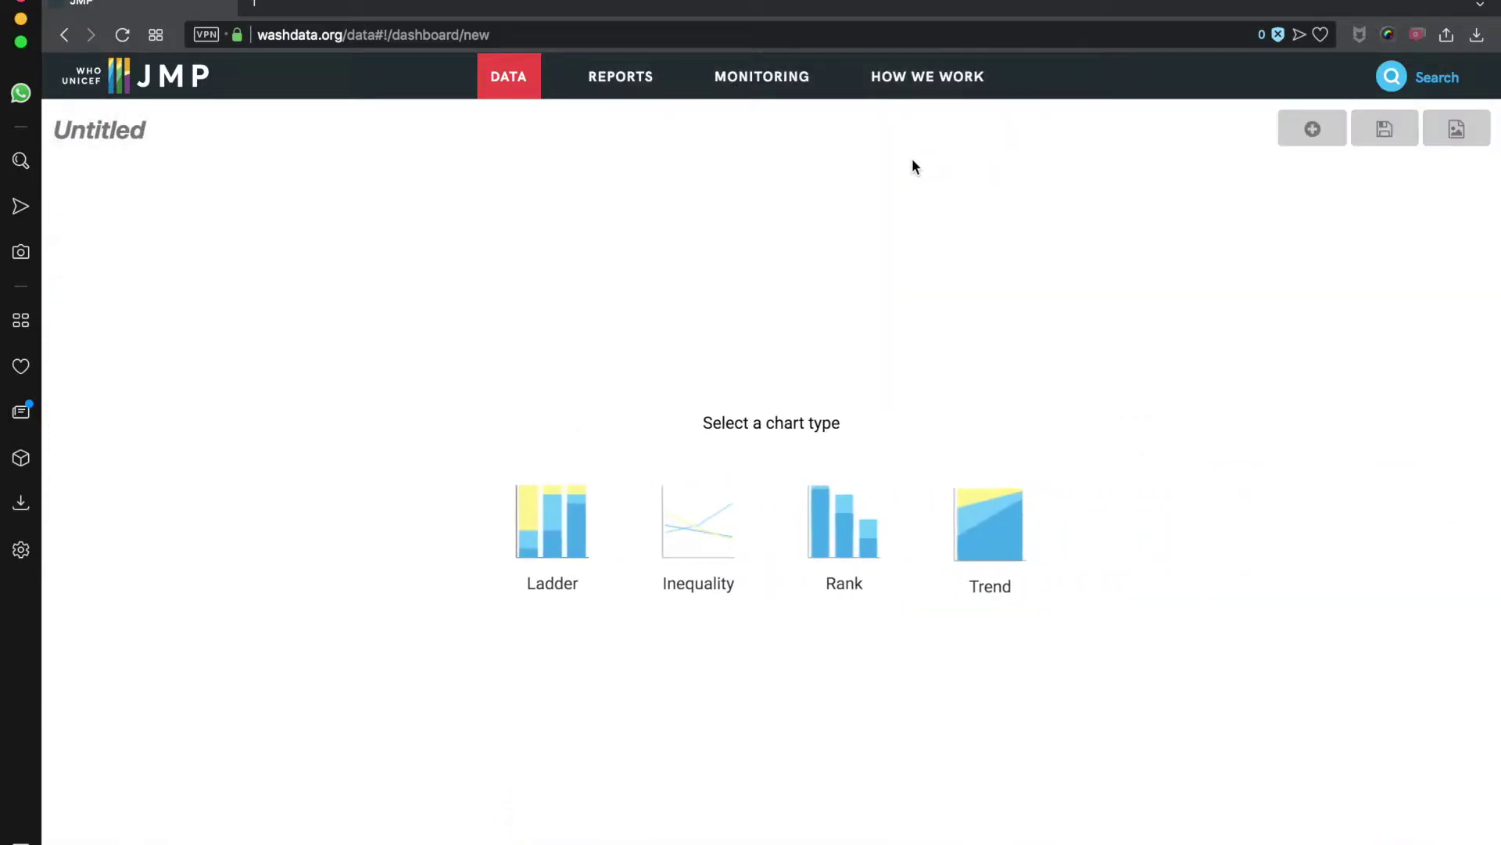
pyautogui.click(700, 545)
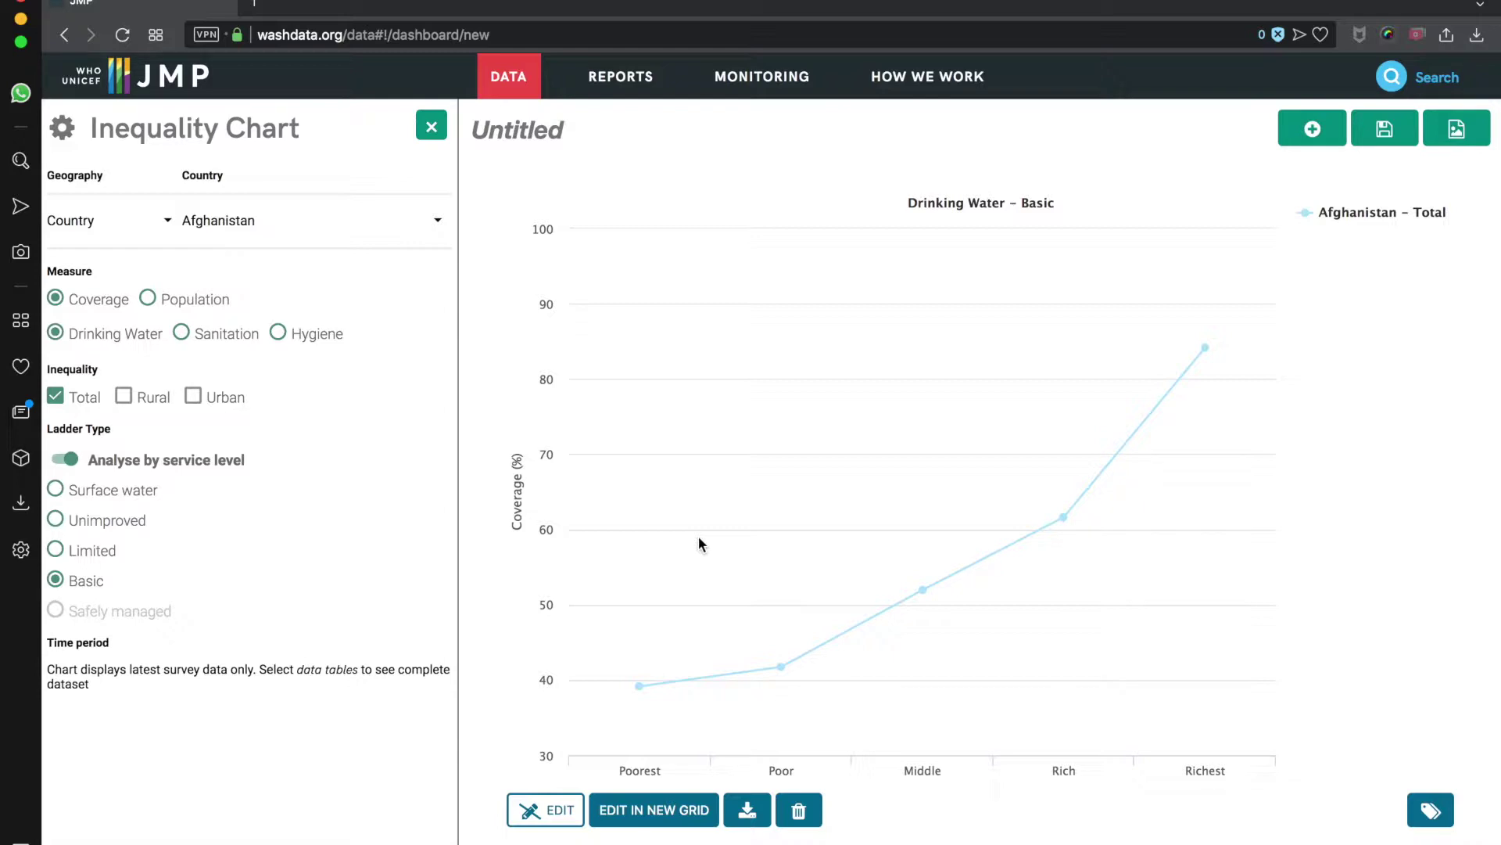
pyautogui.moveTo(639, 685)
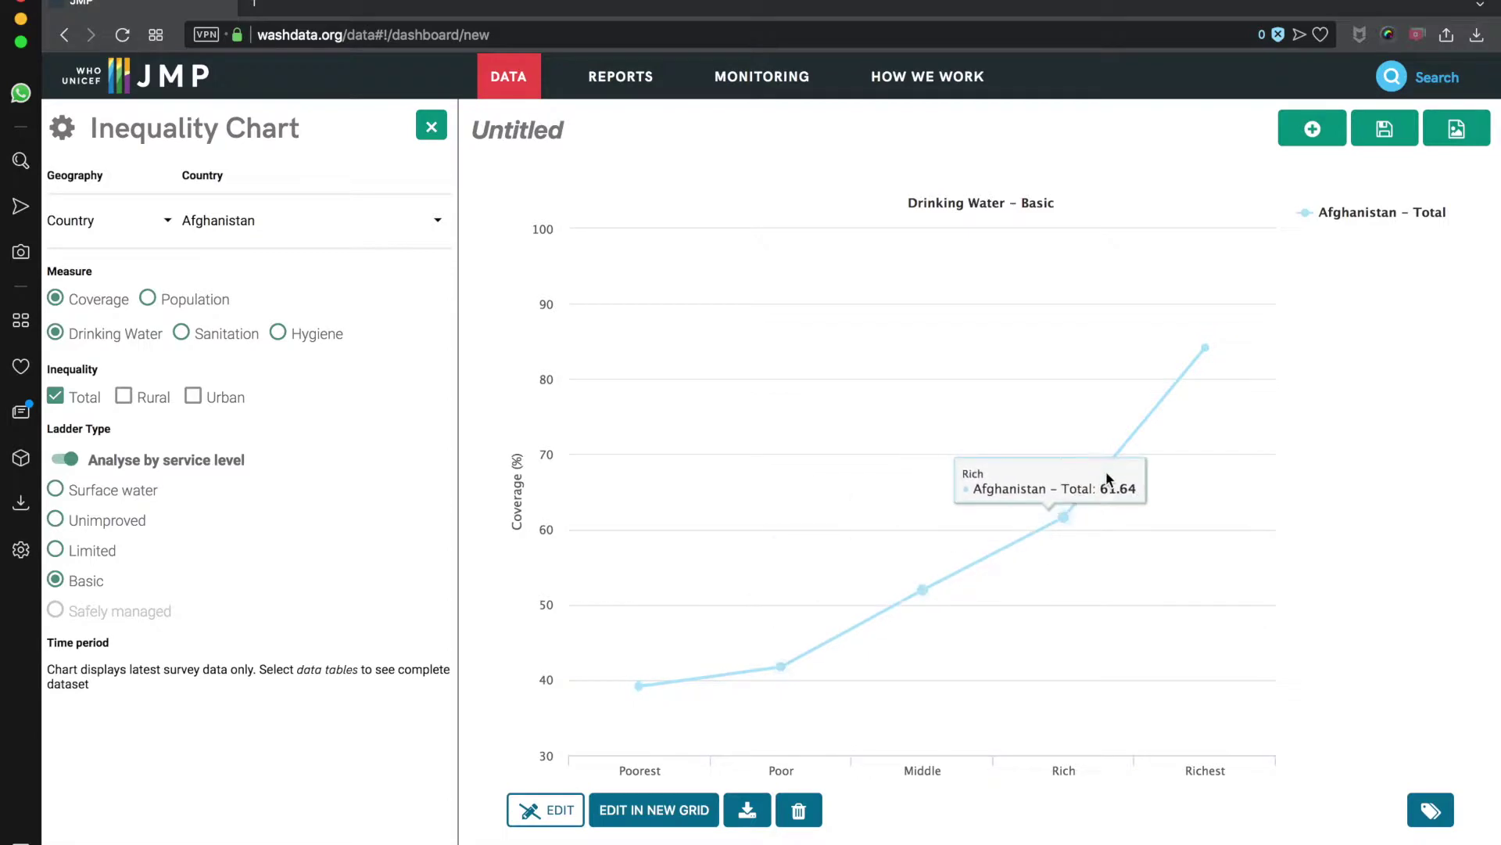
pyautogui.moveTo(1173, 364)
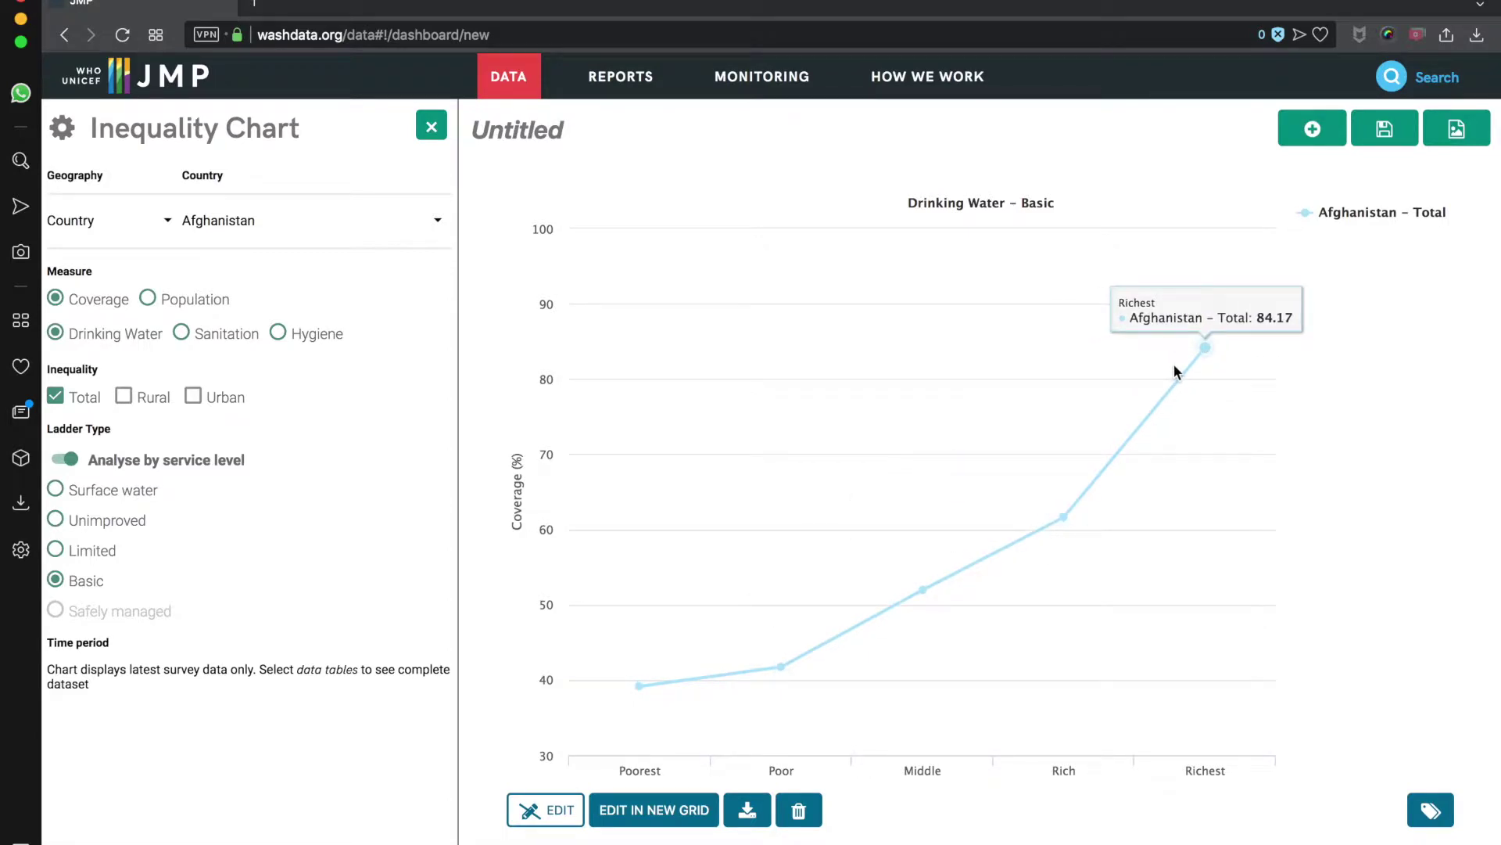
# Step: Add Thailand to the inequality chart's countries for comparison with Afghanistan
pyautogui.click(357, 225)
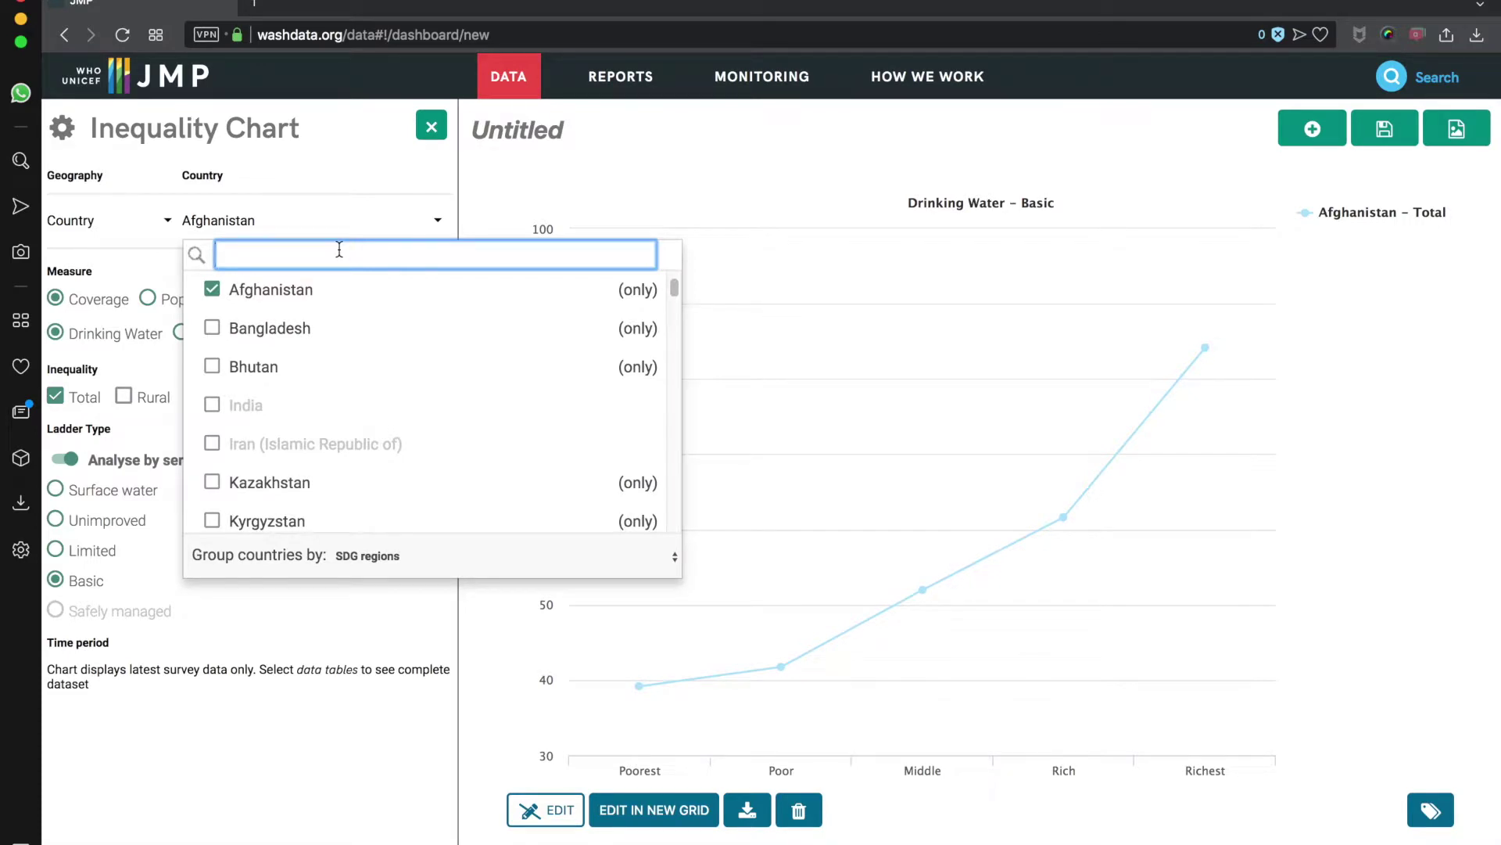
pyautogui.write('thai')
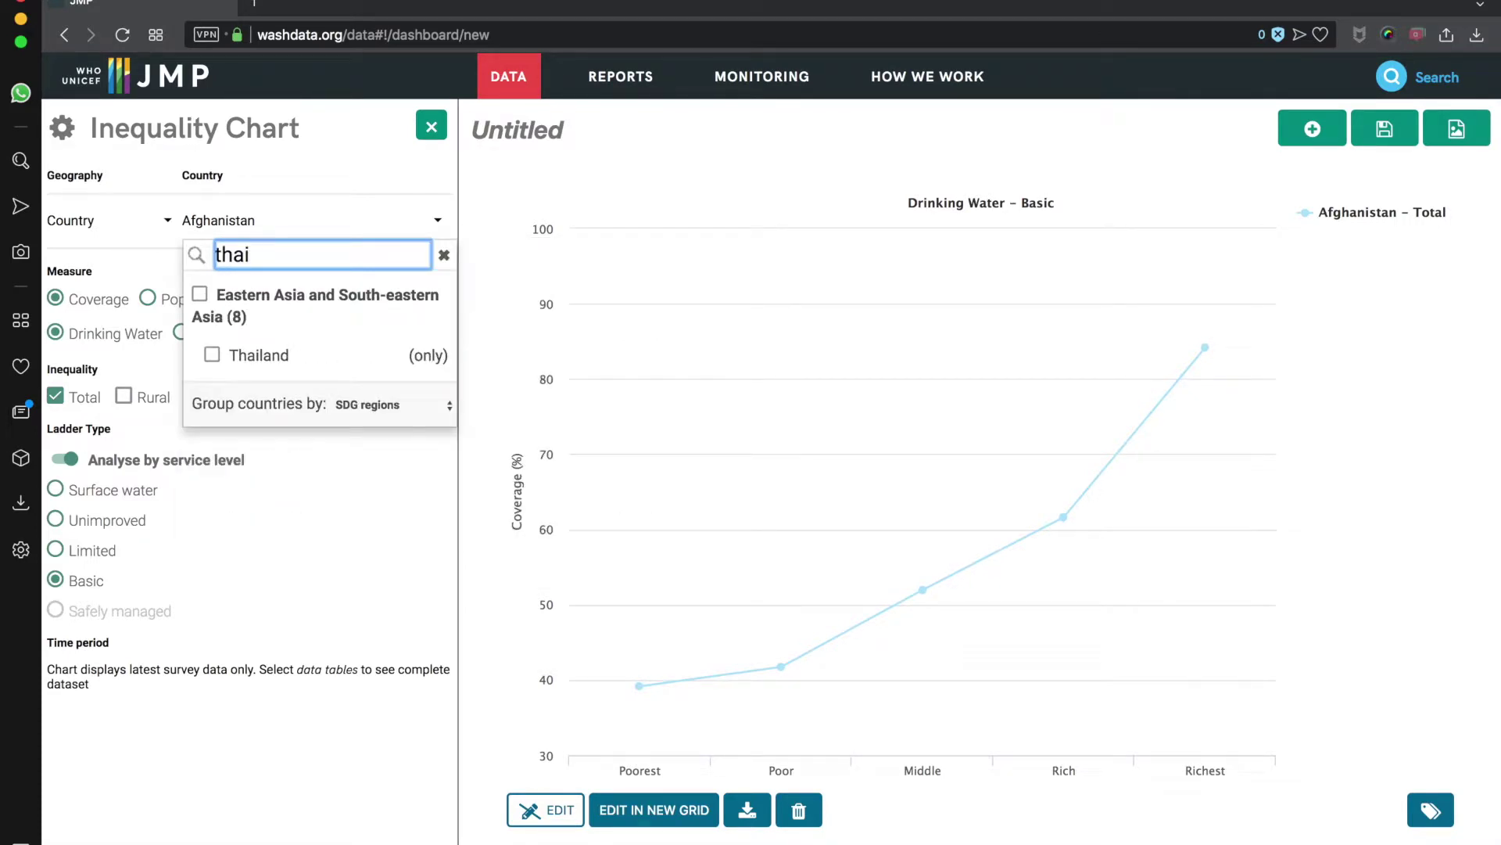
pyautogui.click(290, 350)
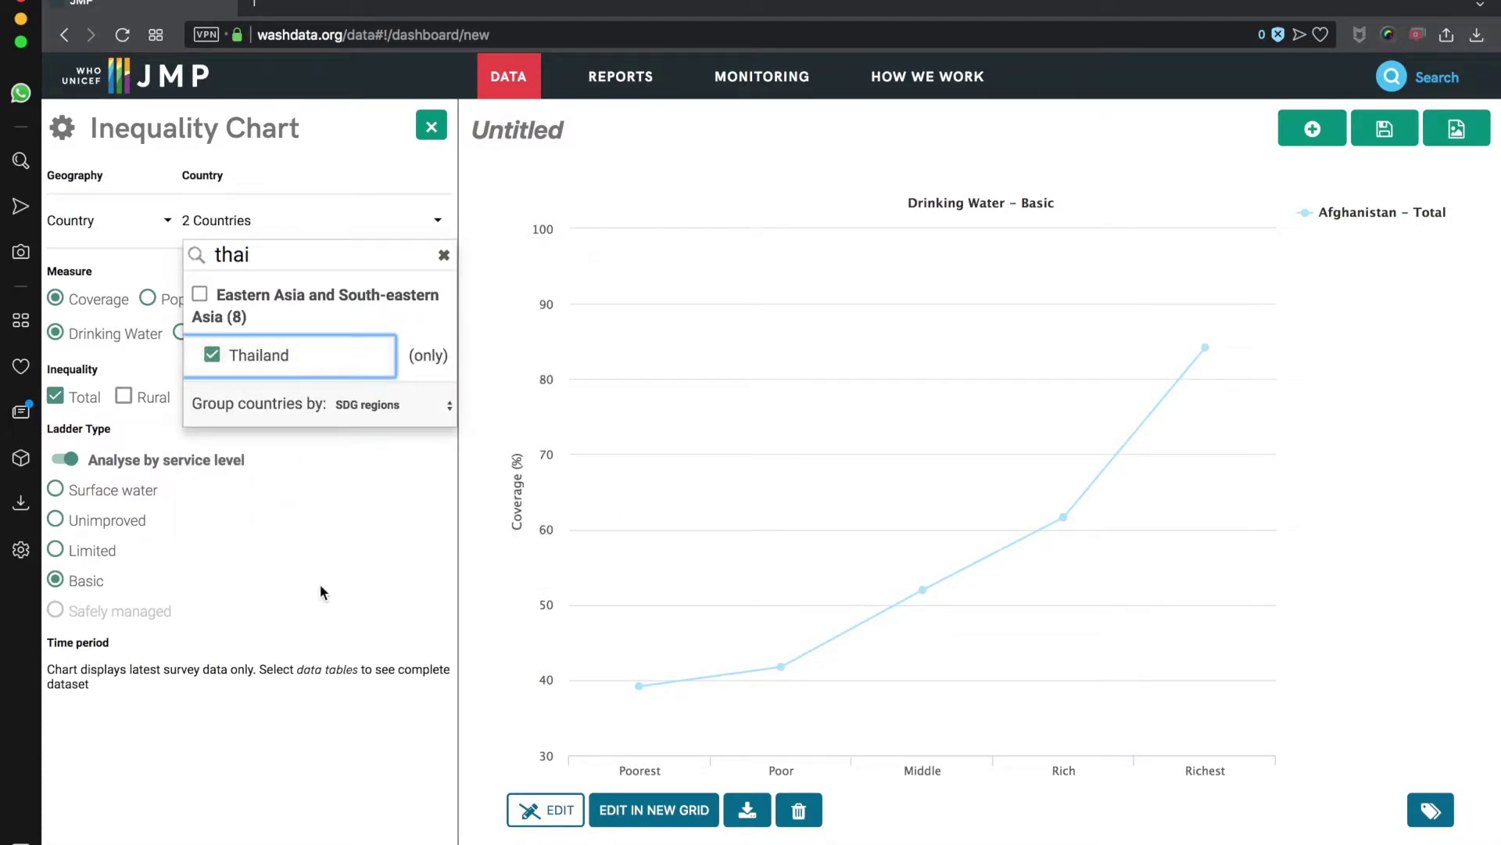
pyautogui.click(327, 610)
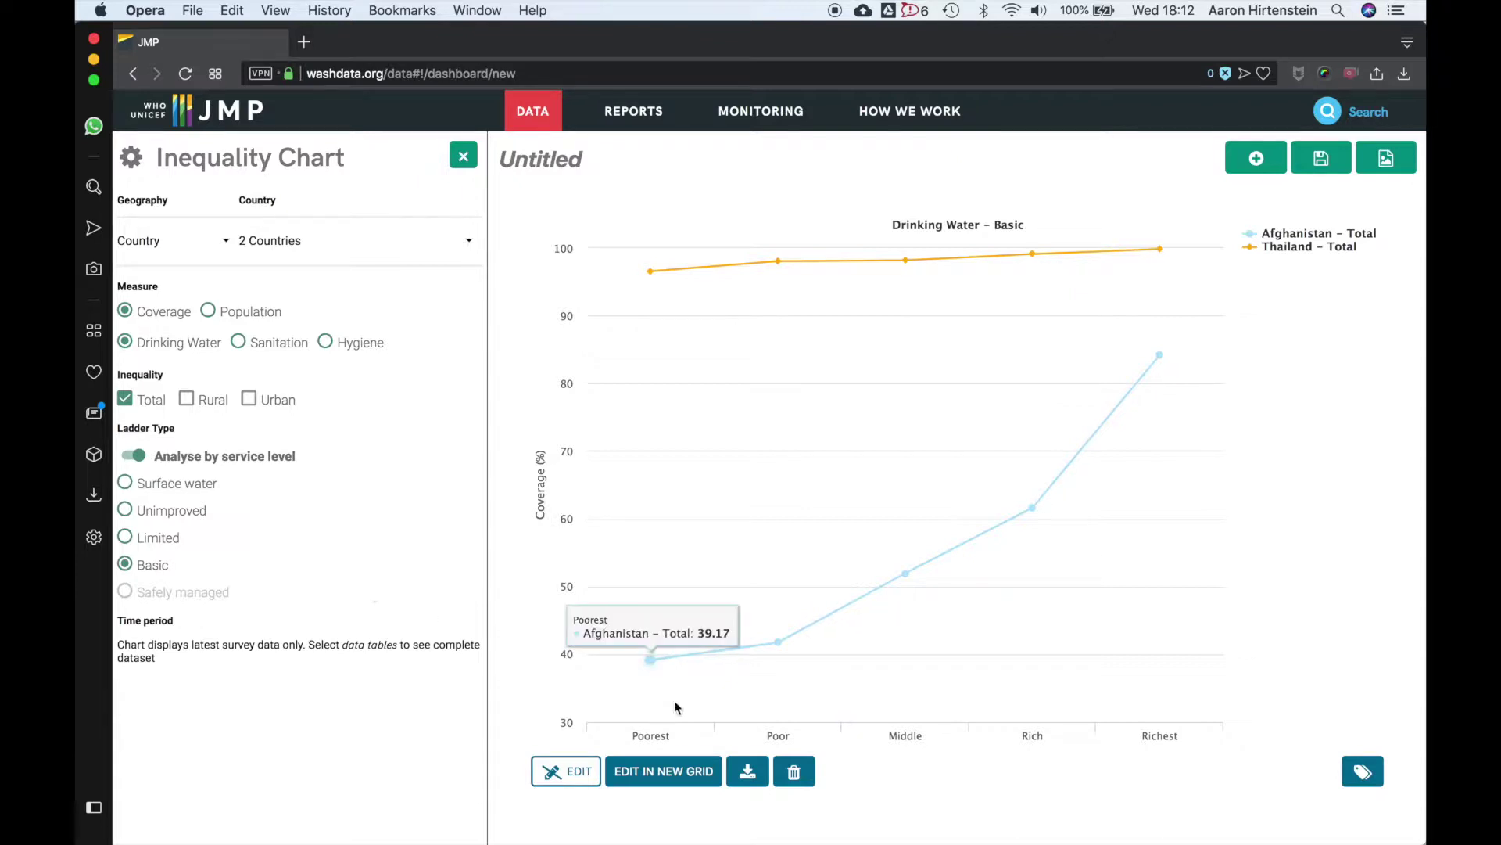
# Step: Remove the inequality chart from the grid and create a Rank chart in its place
pyautogui.click(796, 770)
pyautogui.click(892, 161)
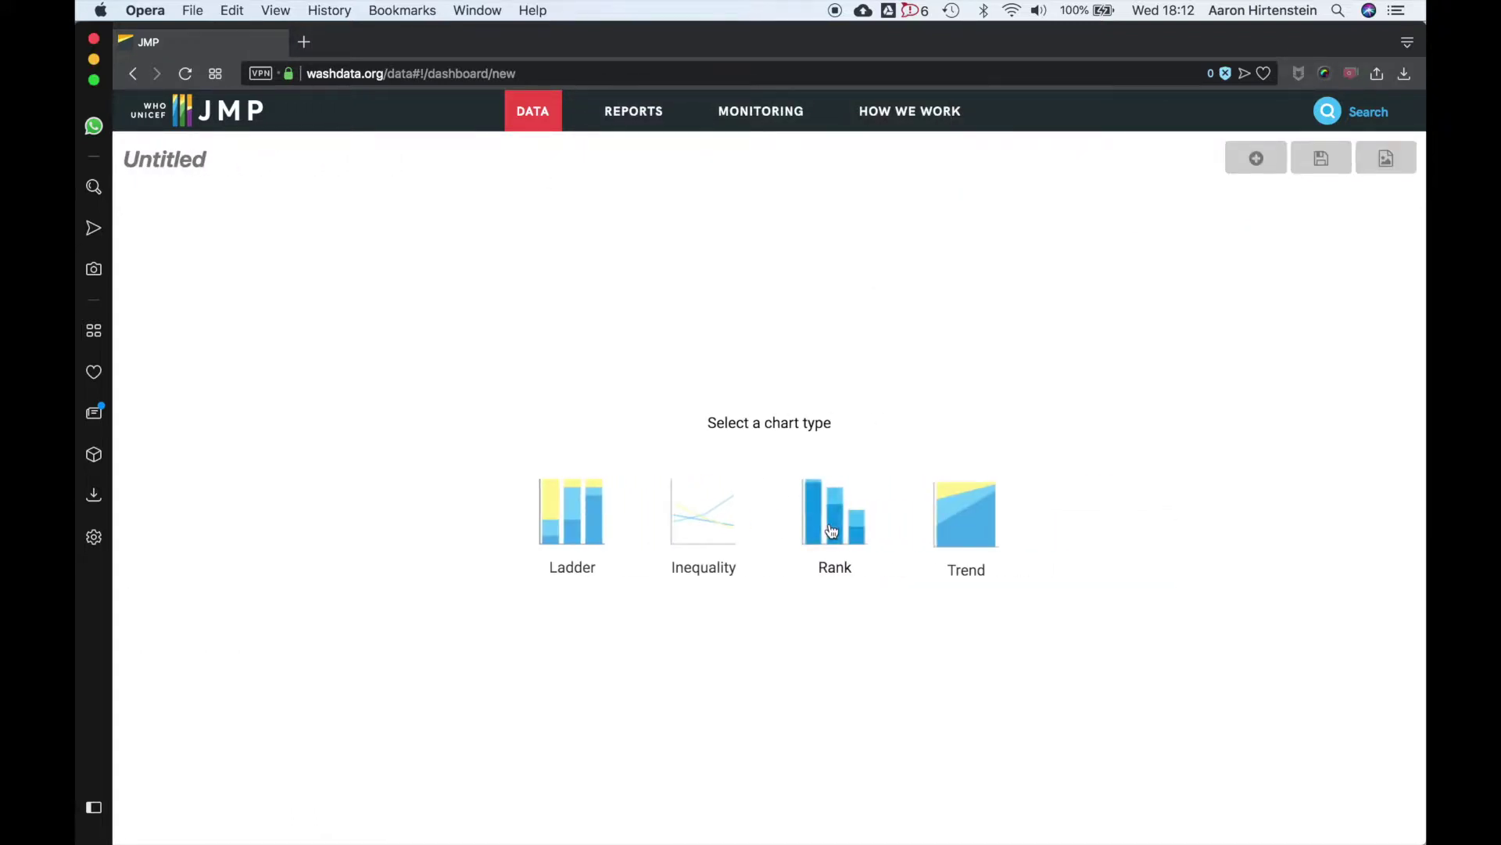
pyautogui.click(832, 531)
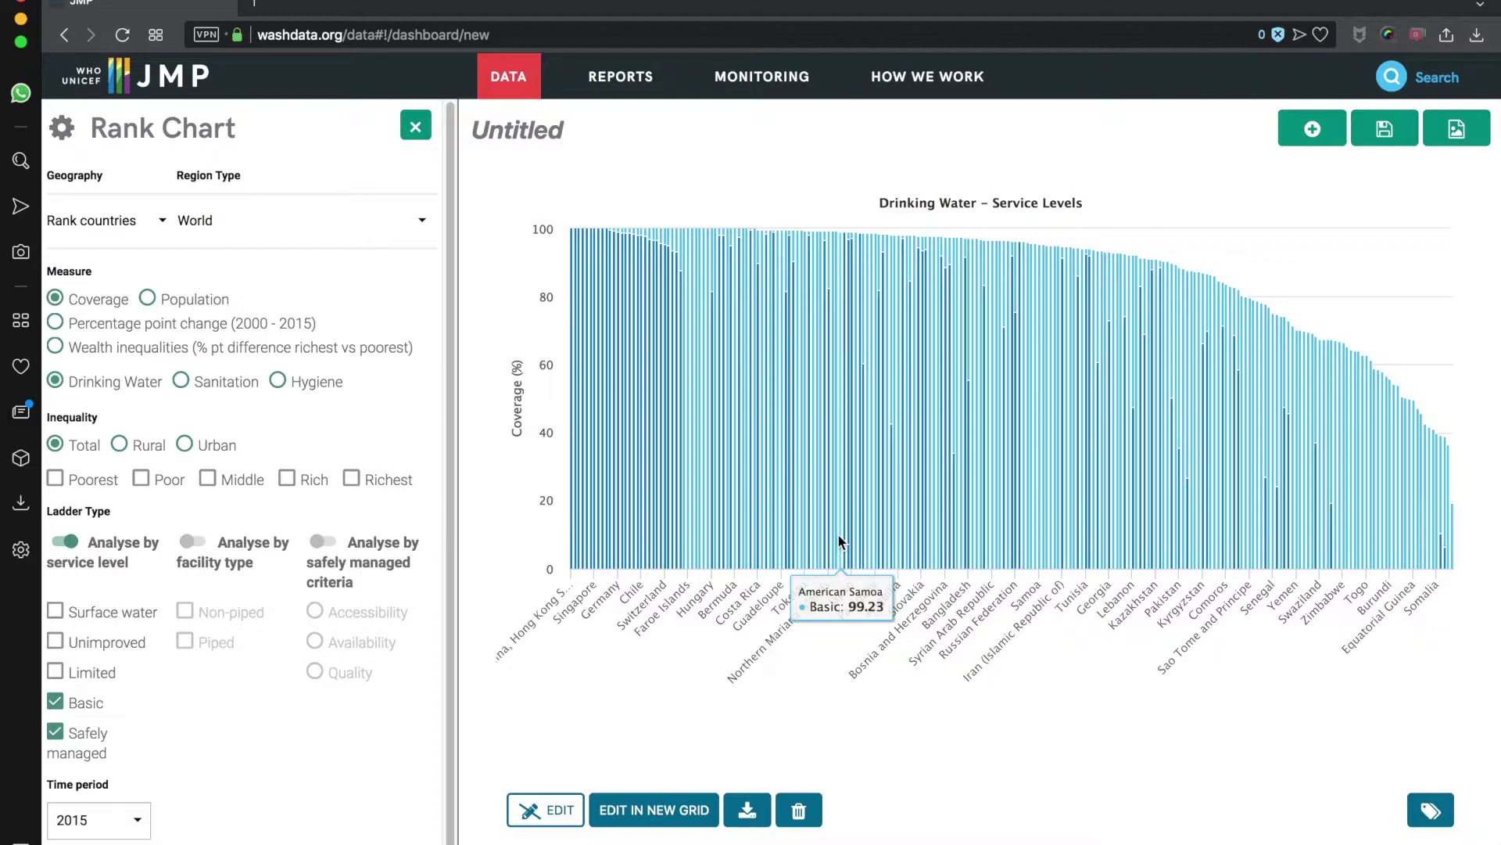
# Step: Limit the rank chart's display to the Bottom 10 countries, followed by the Top 10
pyautogui.click(111, 222)
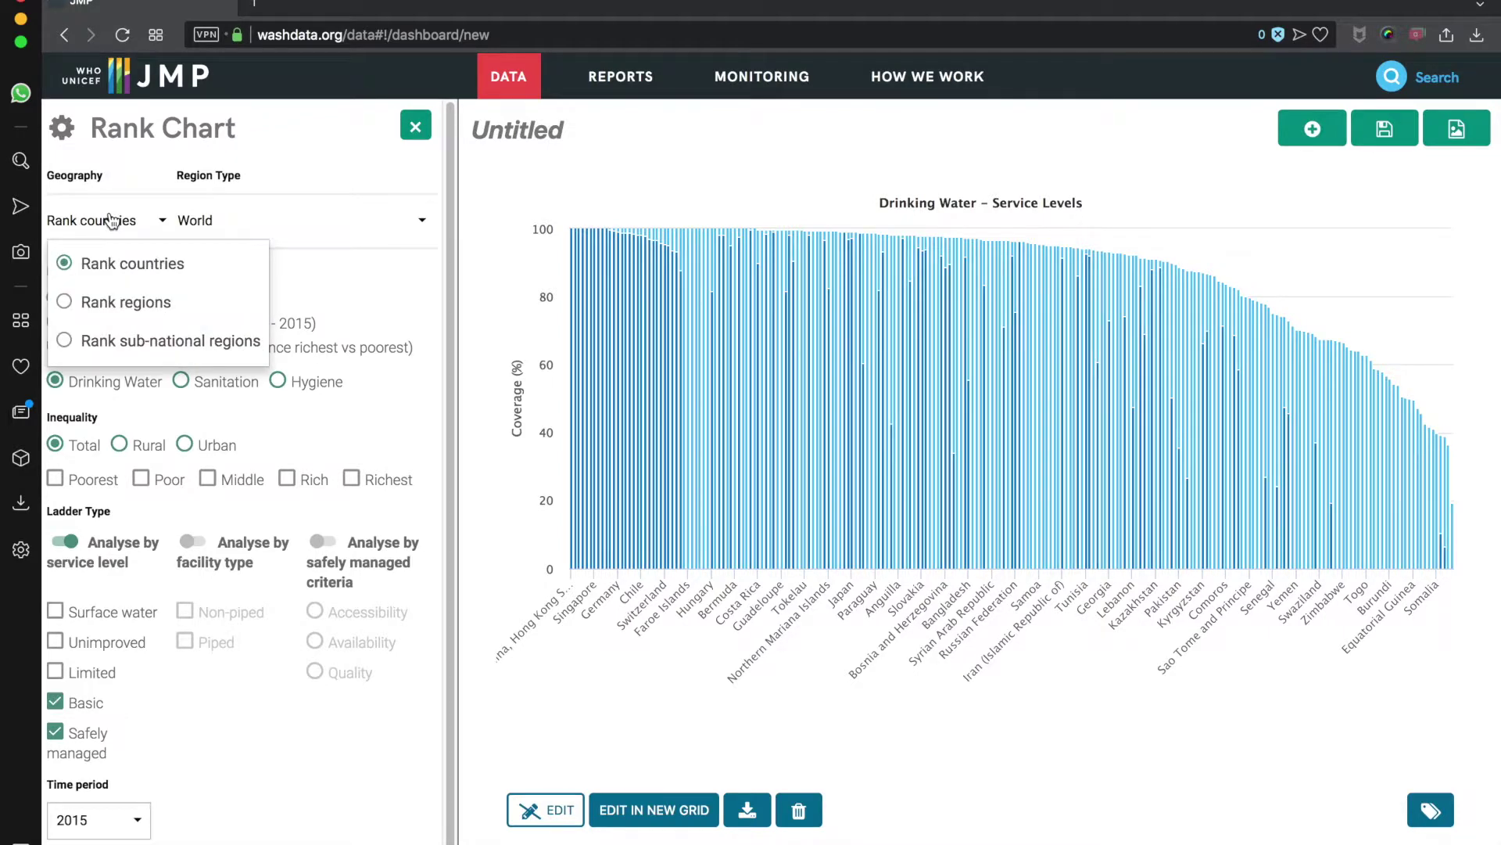
pyautogui.click(112, 222)
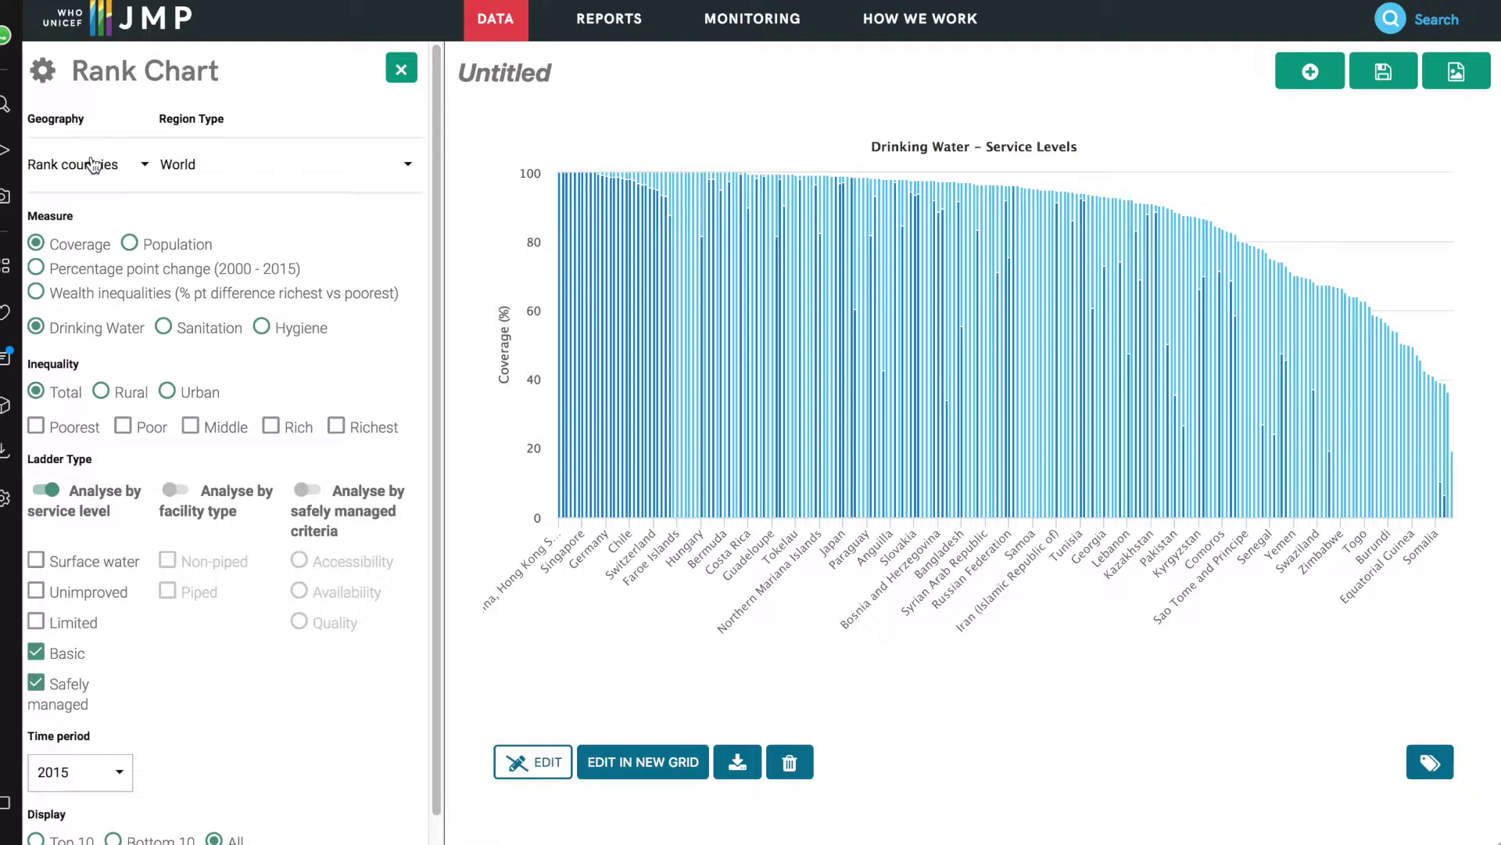
pyautogui.scroll(-1, 266, 622)
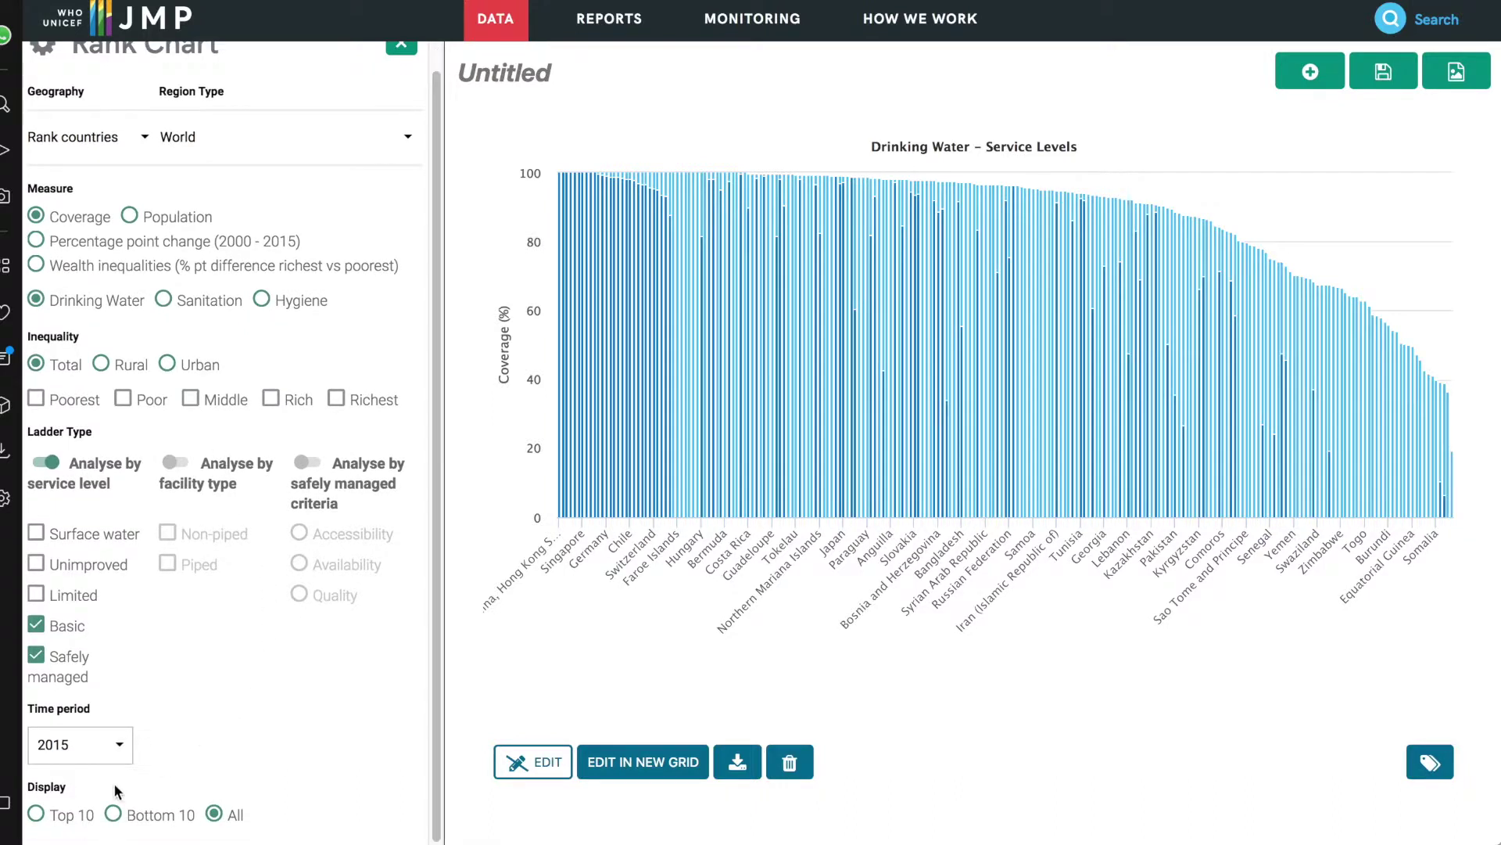
pyautogui.click(120, 817)
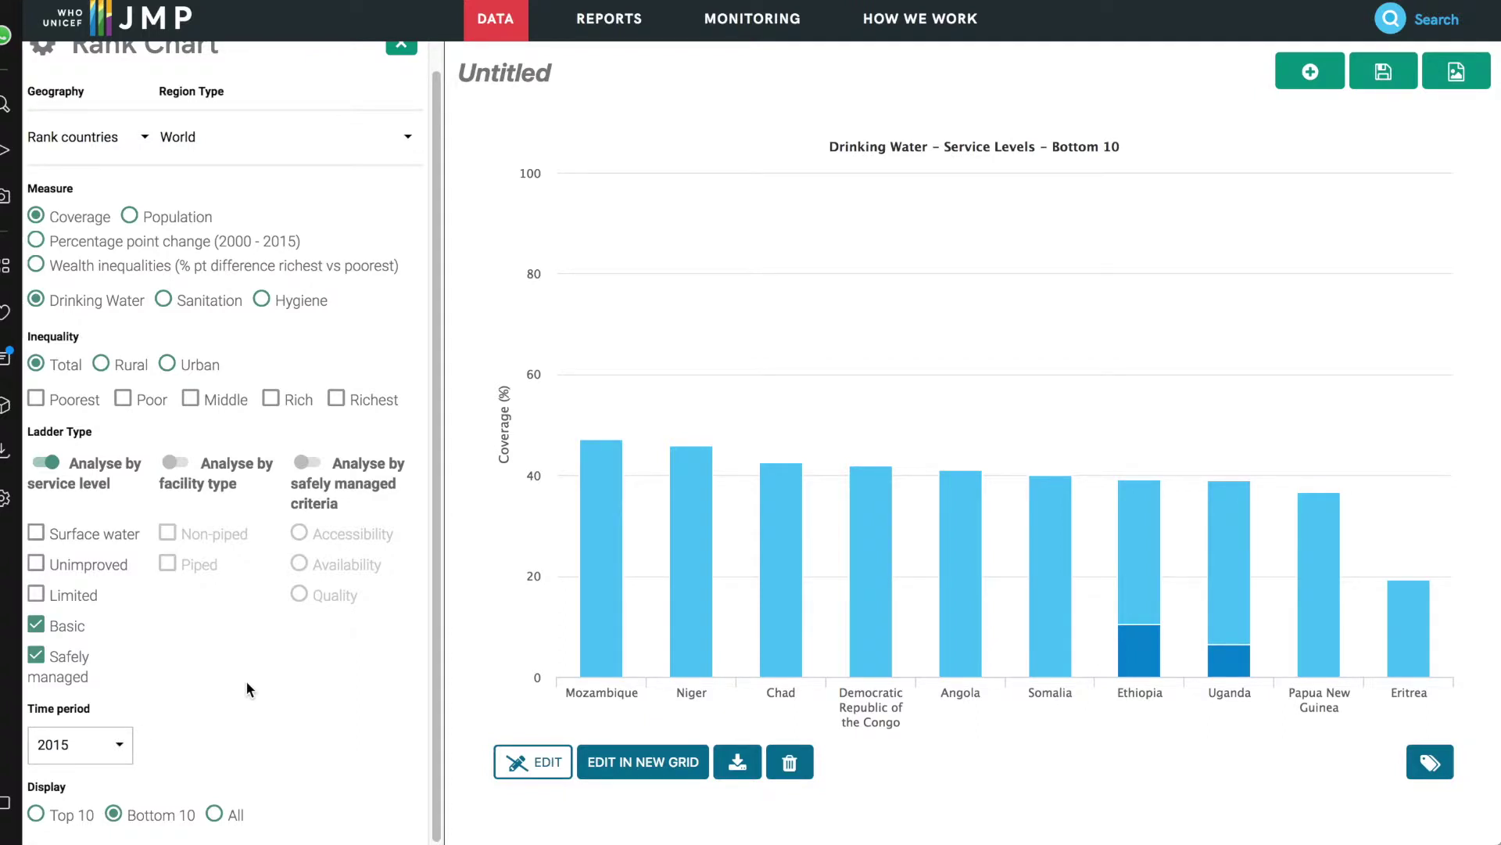
pyautogui.click(36, 814)
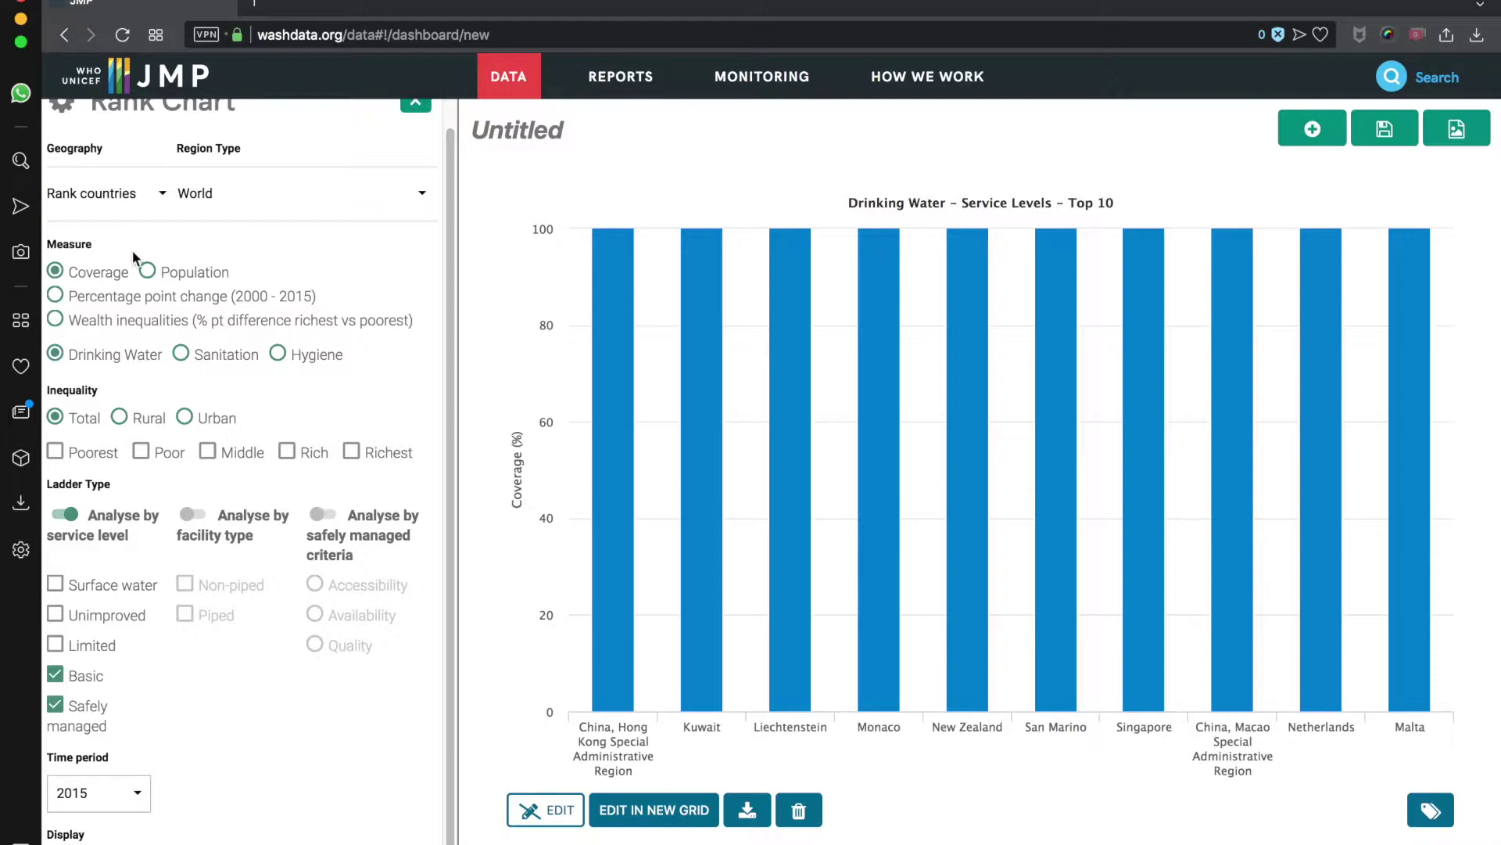
# Step: Change the rank chart's measure to Population, followed by Percentage point change (2000 - 2015)
pyautogui.click(147, 272)
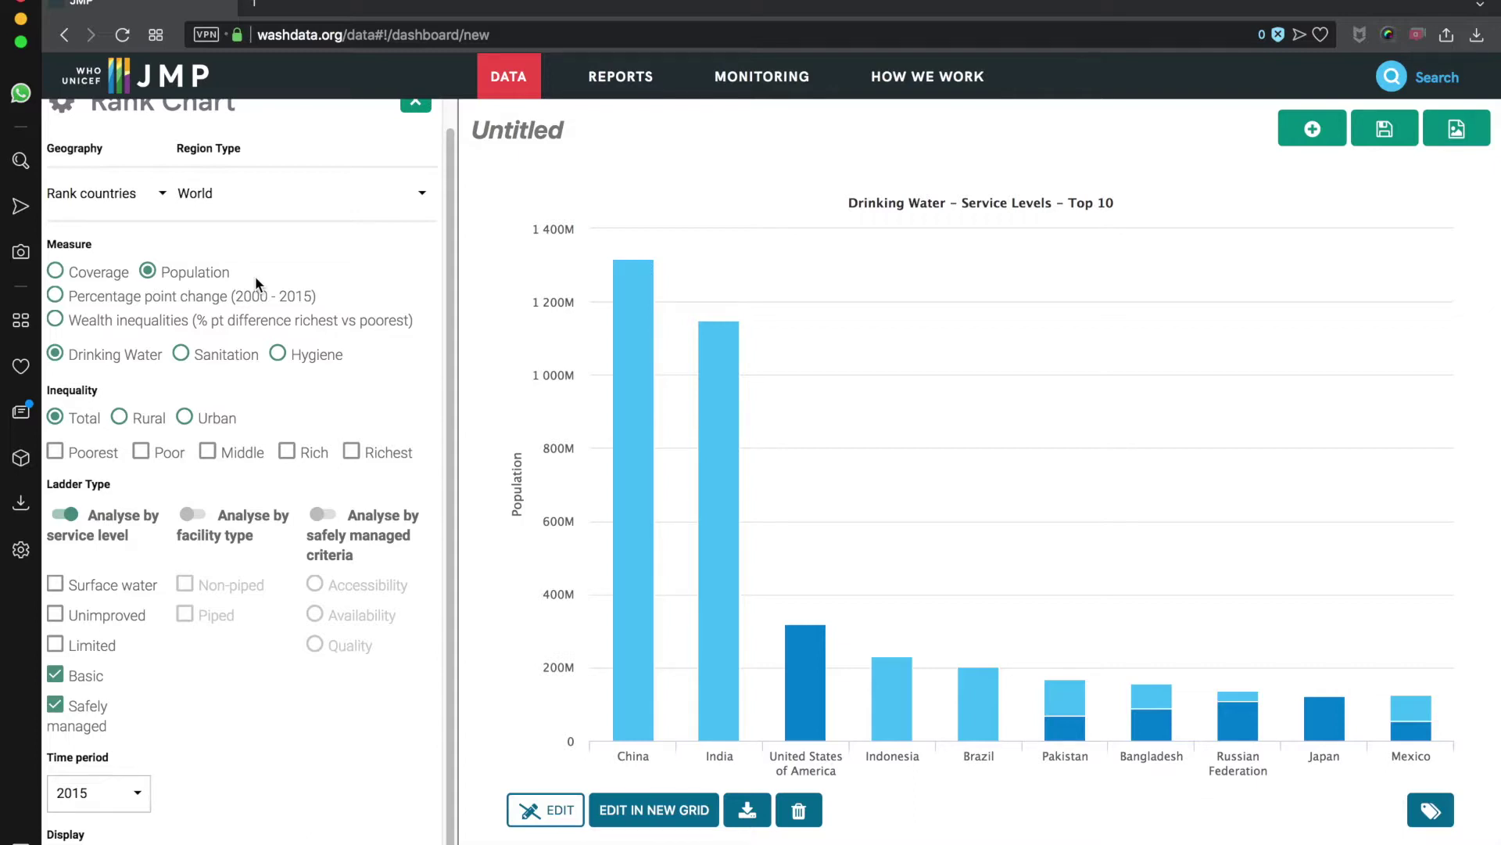
pyautogui.click(56, 295)
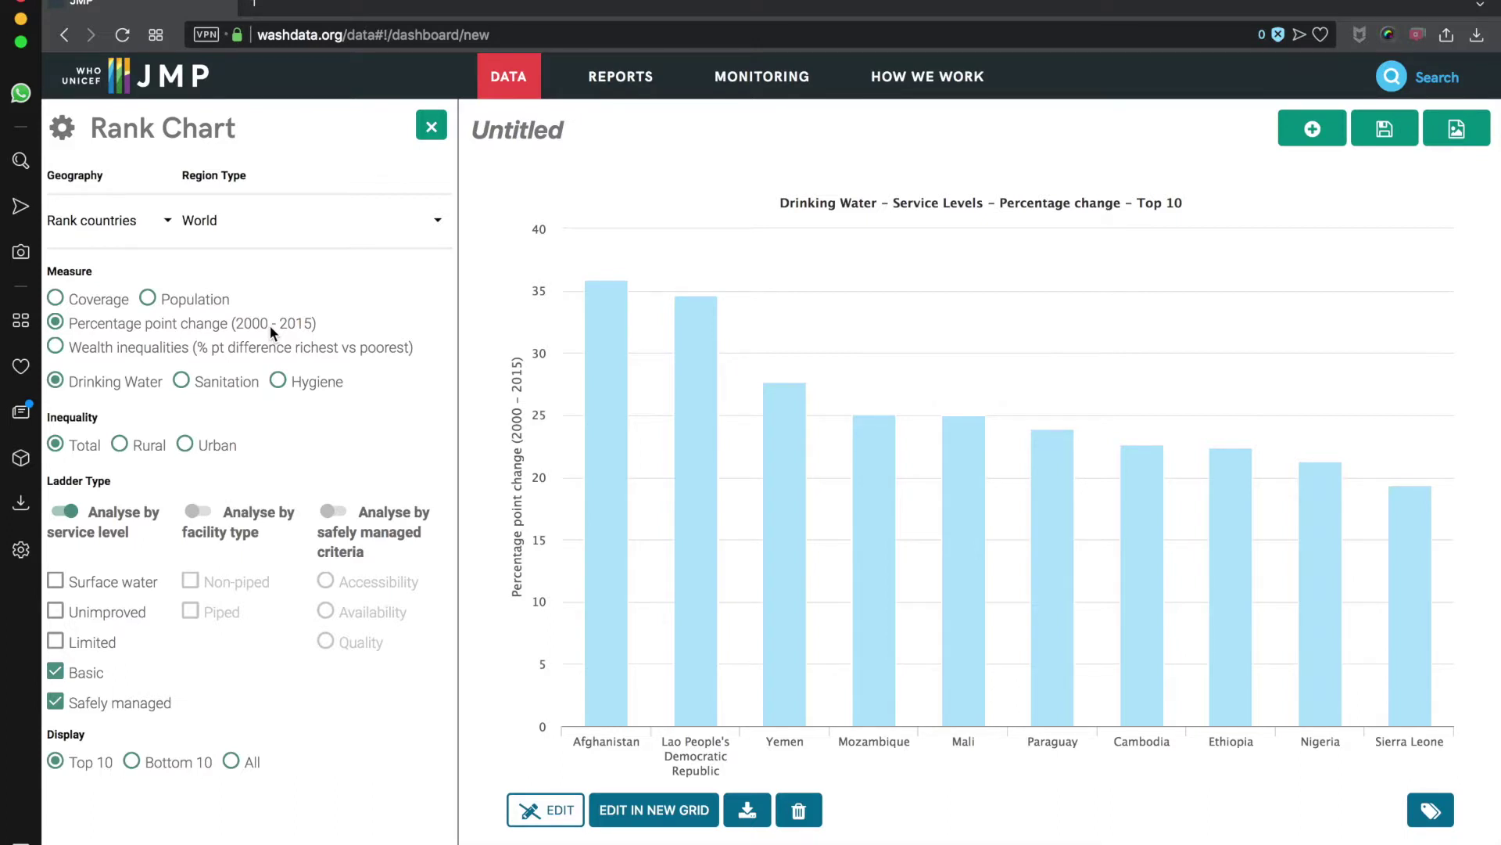
pyautogui.moveTo(589, 500)
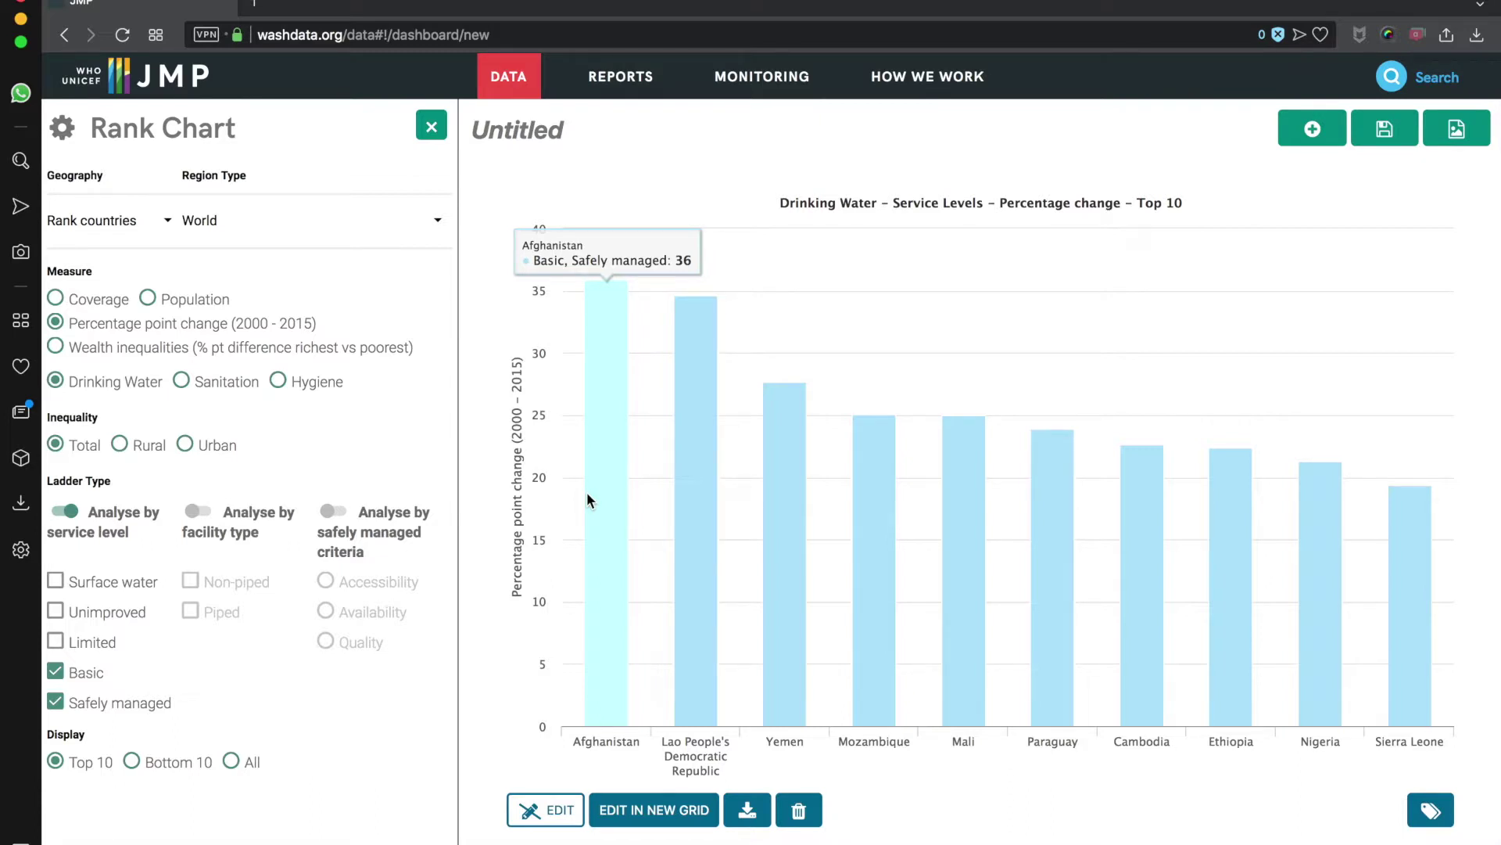
# Step: Rank the countries by Wealth inequalities (% pt difference richest vs poorest) and display the Bottom 10
pyautogui.click(88, 348)
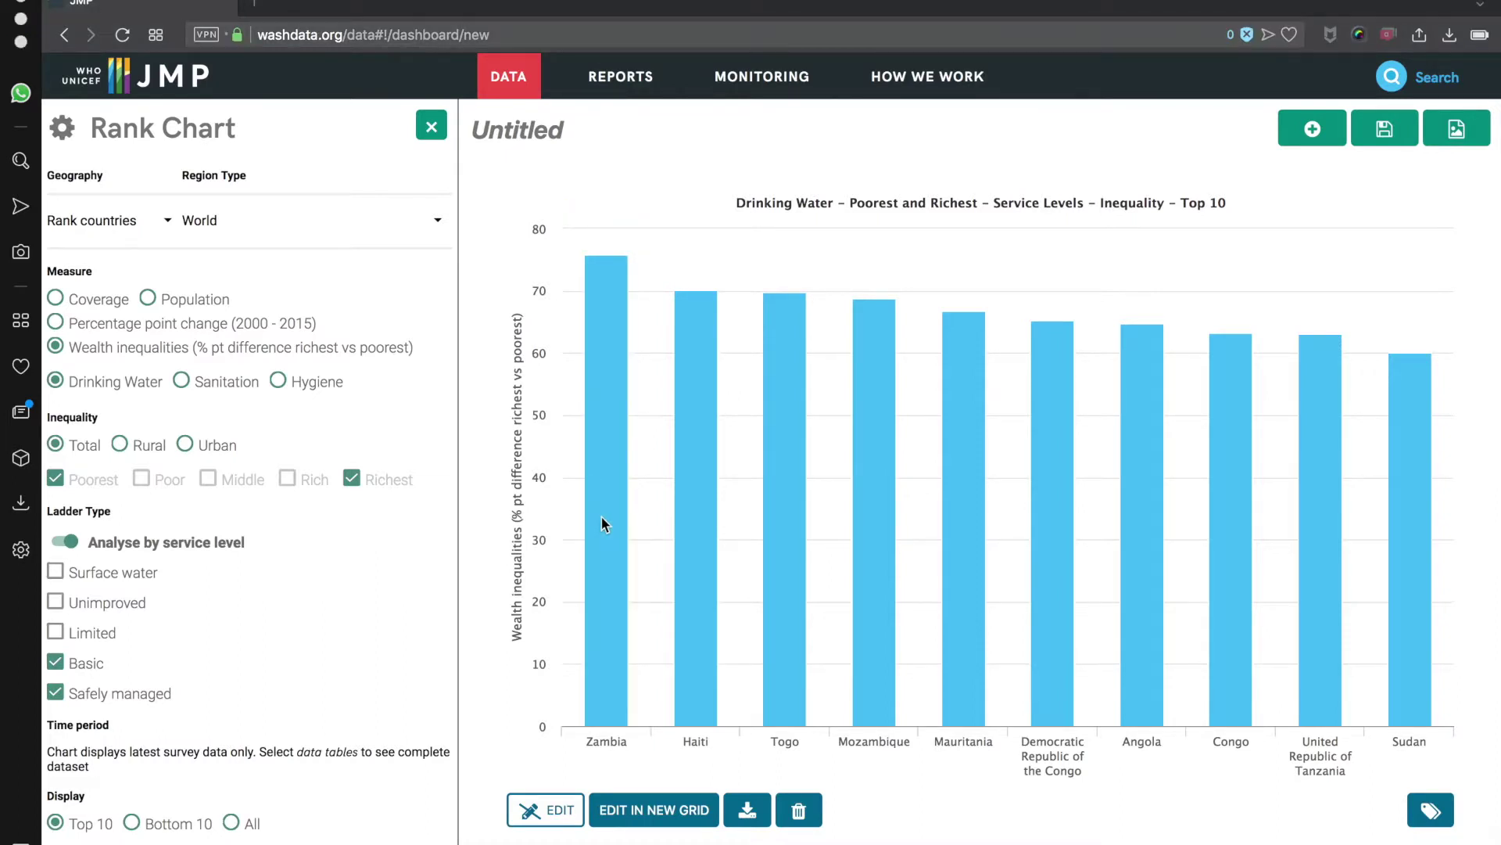
pyautogui.click(131, 824)
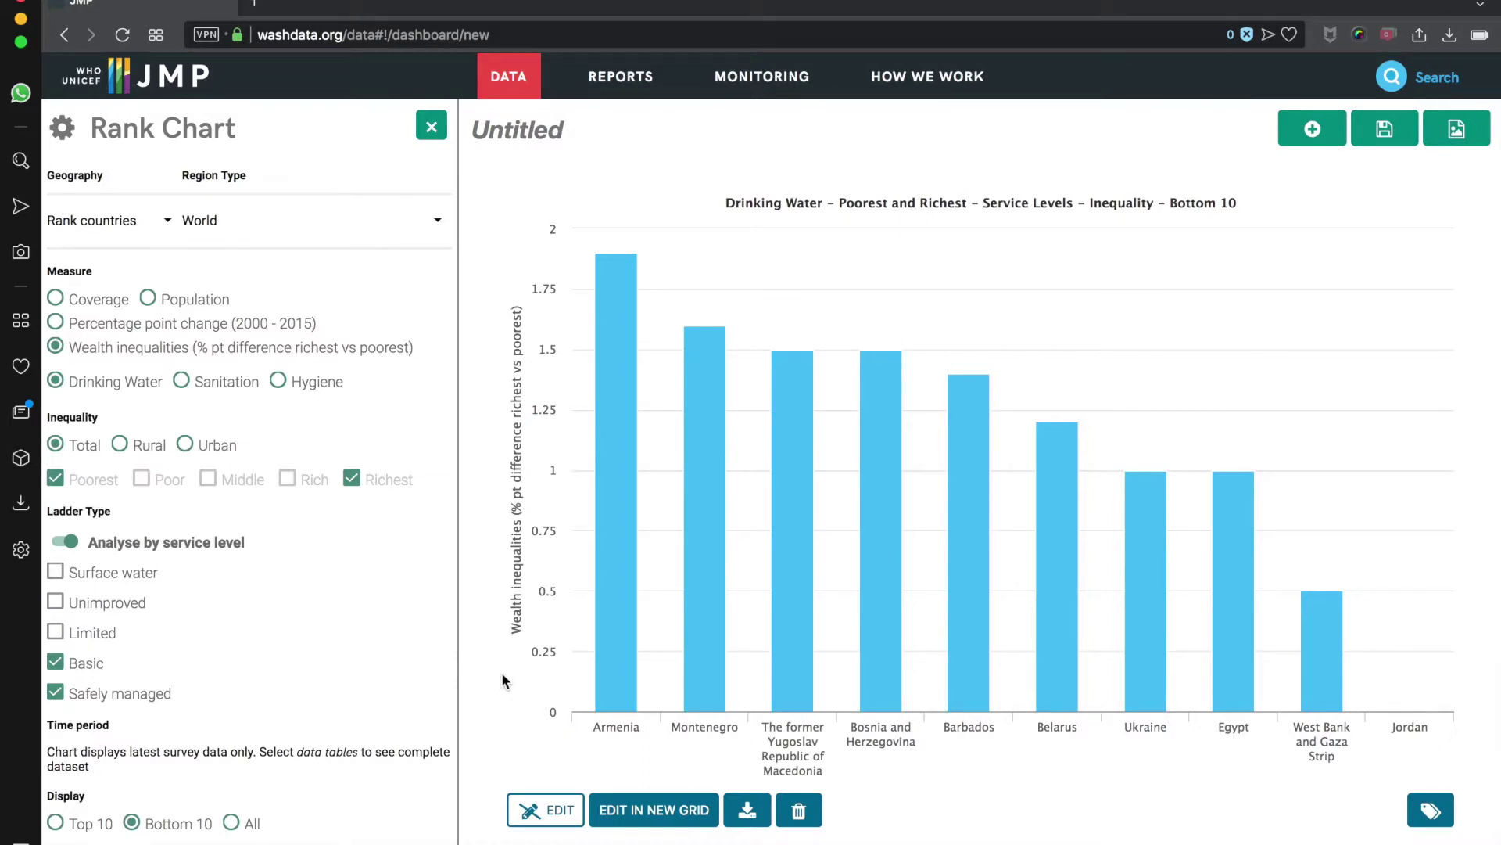
# Step: Remove the rank chart from the grid and create a Trend chart in its place
pyautogui.click(799, 810)
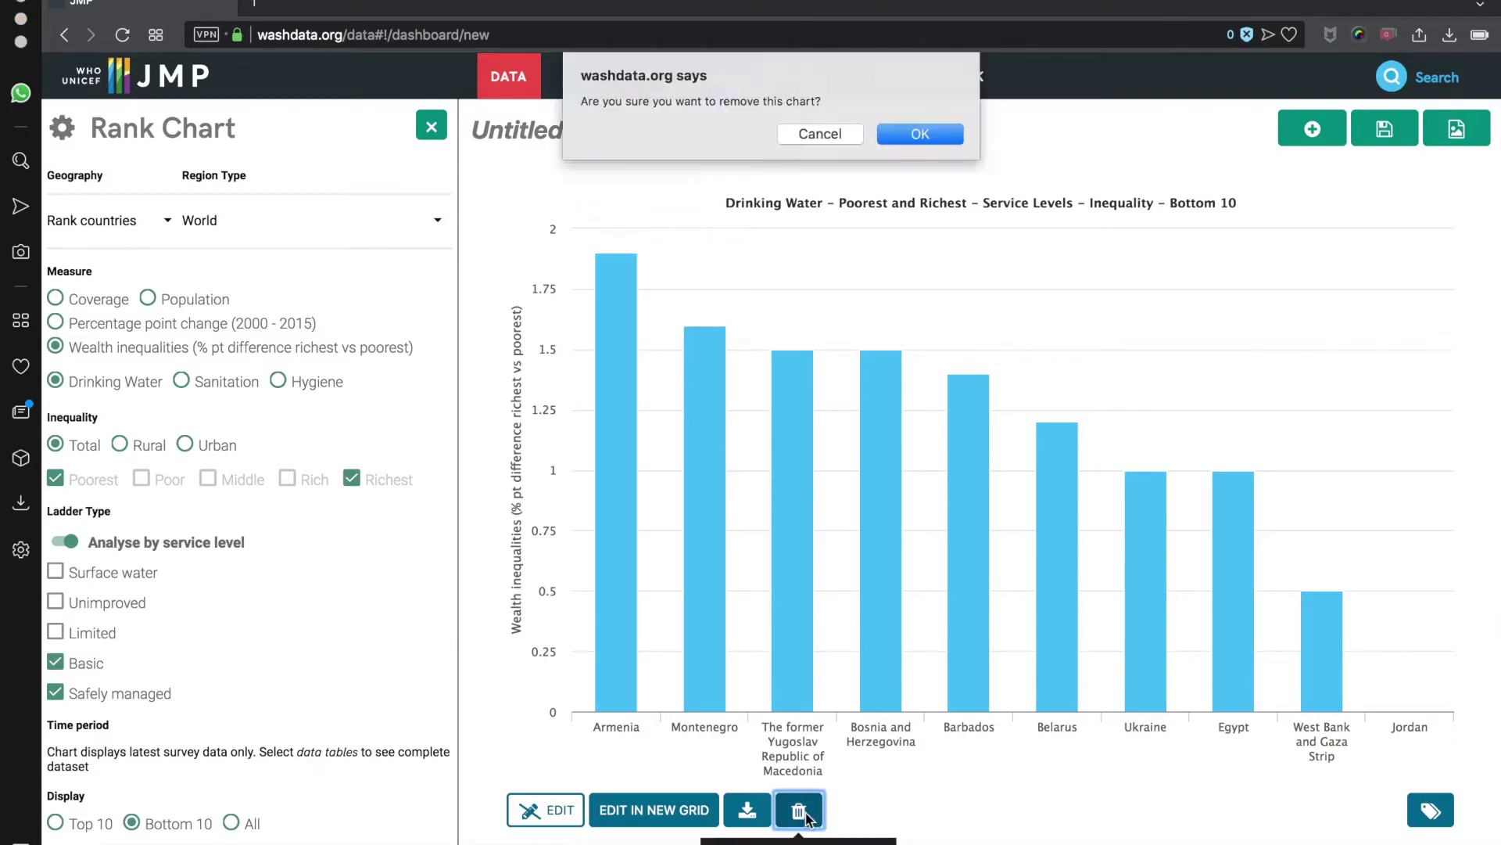
pyautogui.click(921, 136)
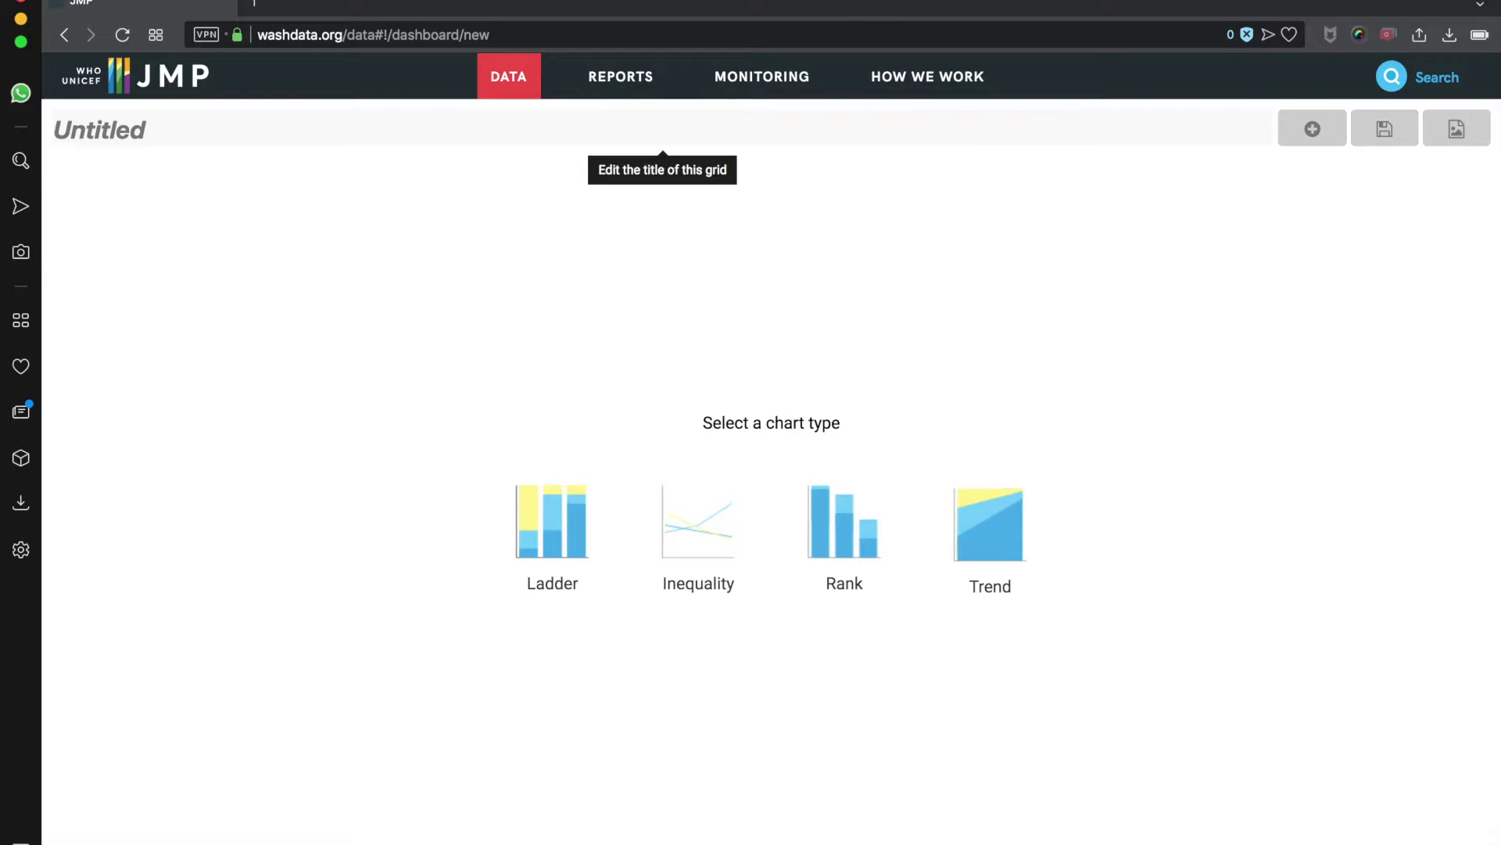
pyautogui.click(990, 528)
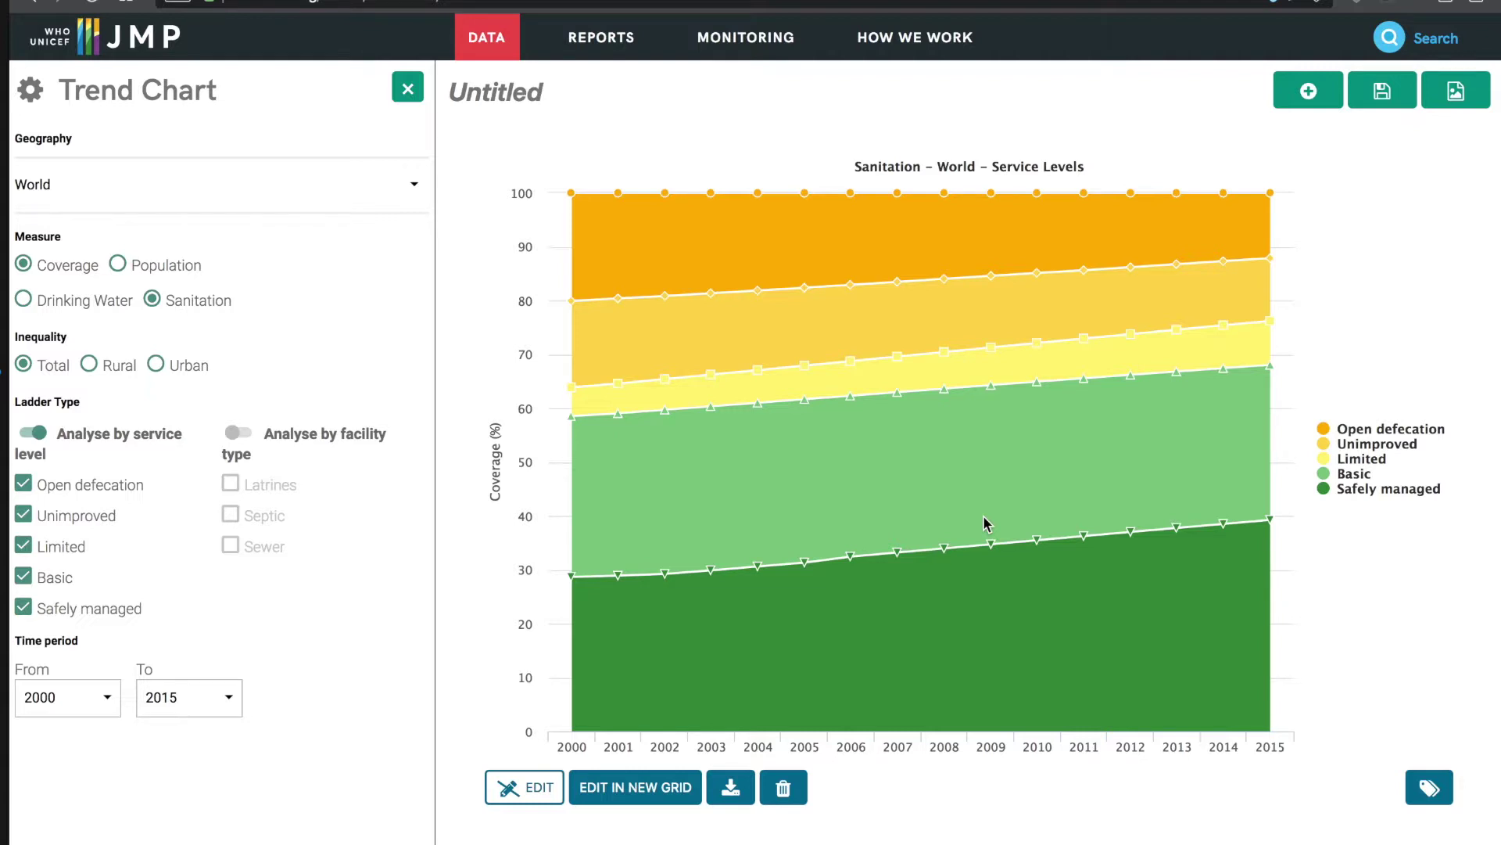
# Step: Switch the world trend chart to Drinking Water and set its time period to start from 2010
pyautogui.click(24, 301)
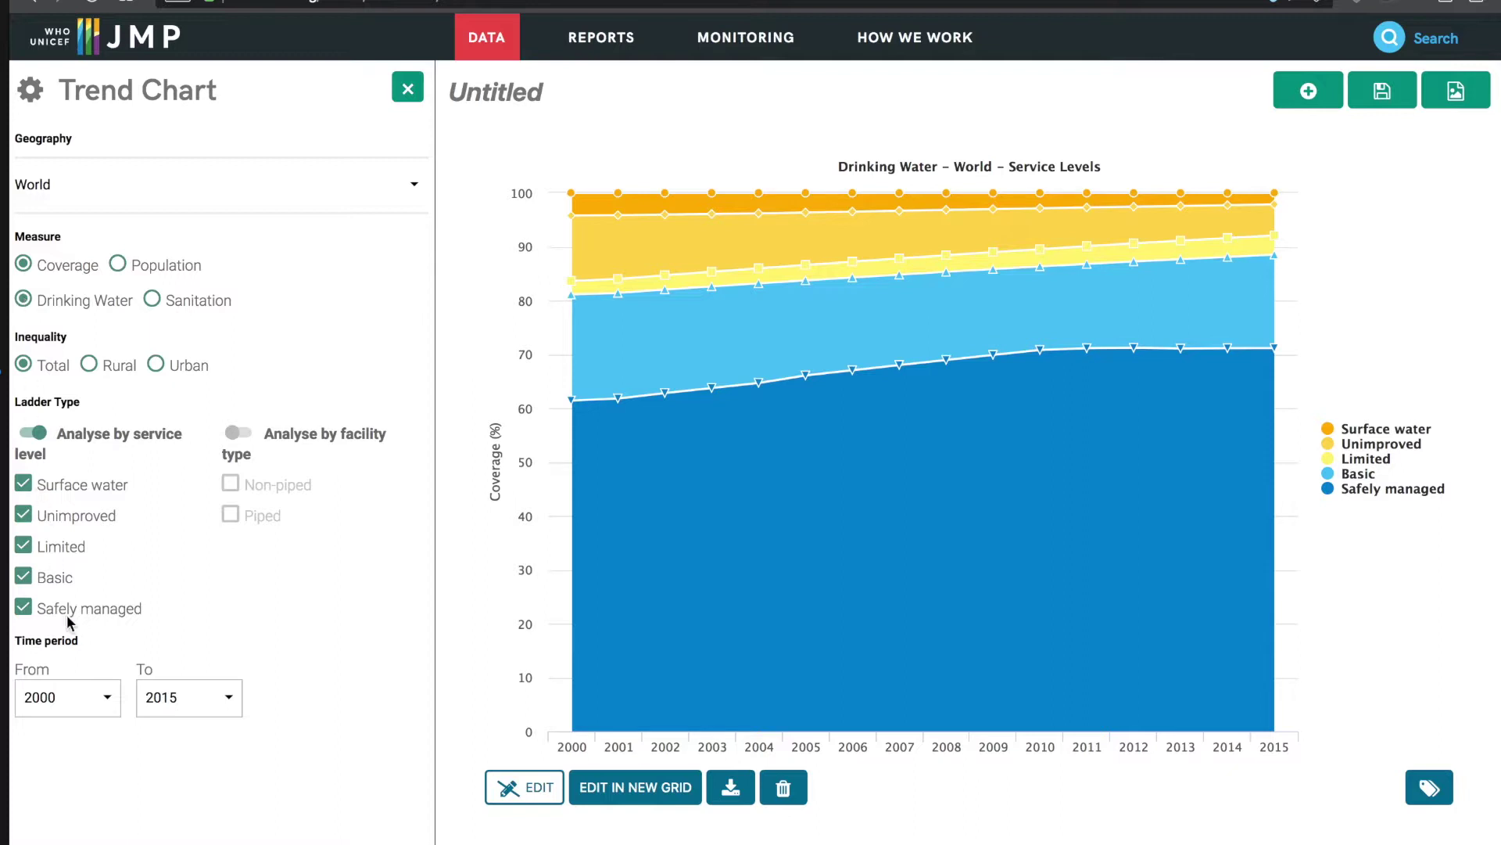
pyautogui.click(86, 698)
pyautogui.scroll(-3, 81, 770)
pyautogui.scroll(-3, 80, 775)
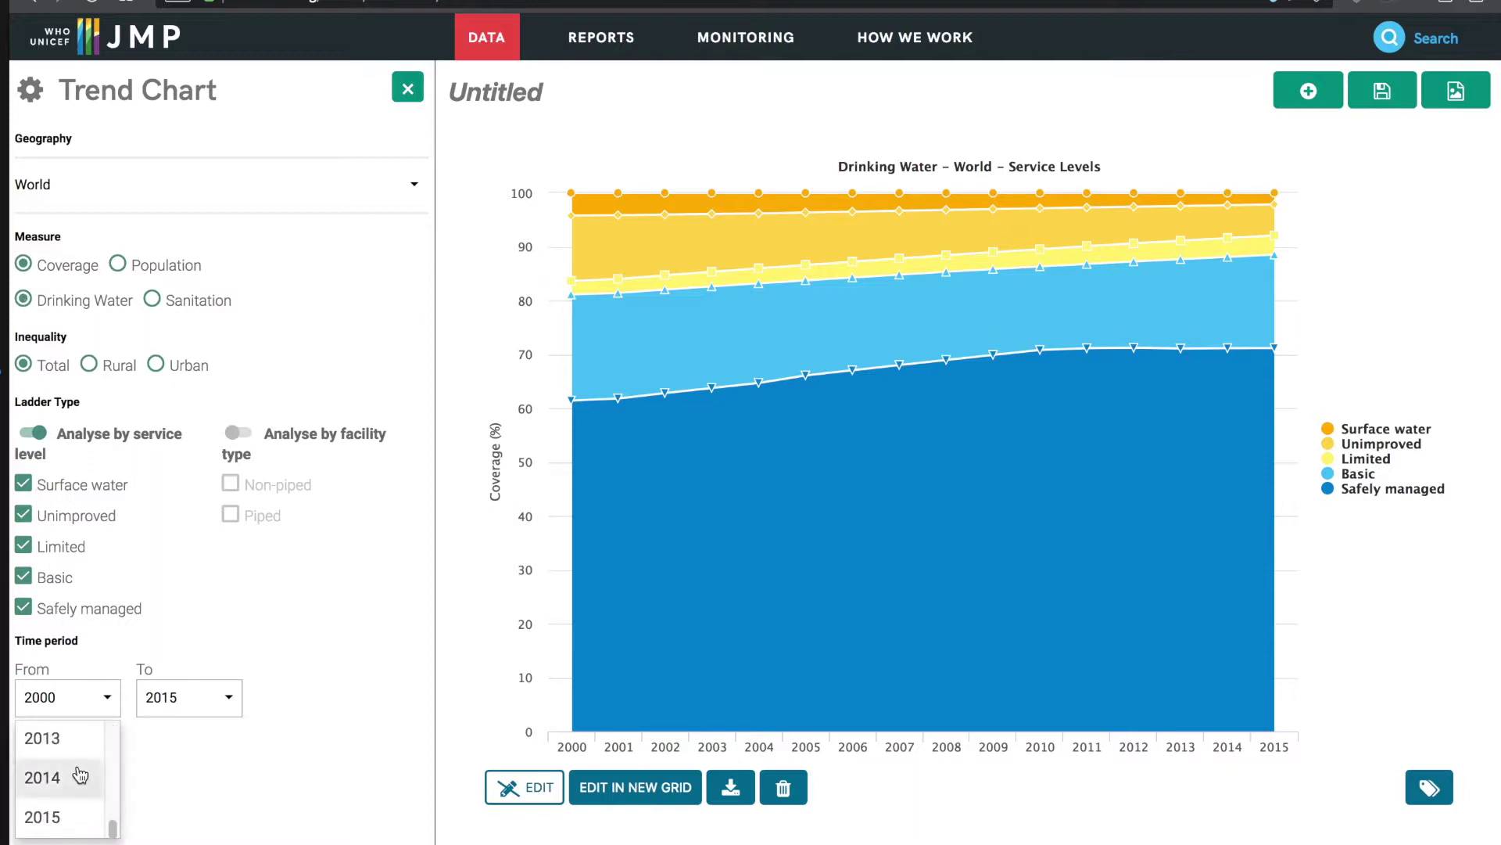
pyautogui.scroll(1, 81, 774)
pyautogui.scroll(2, 80, 774)
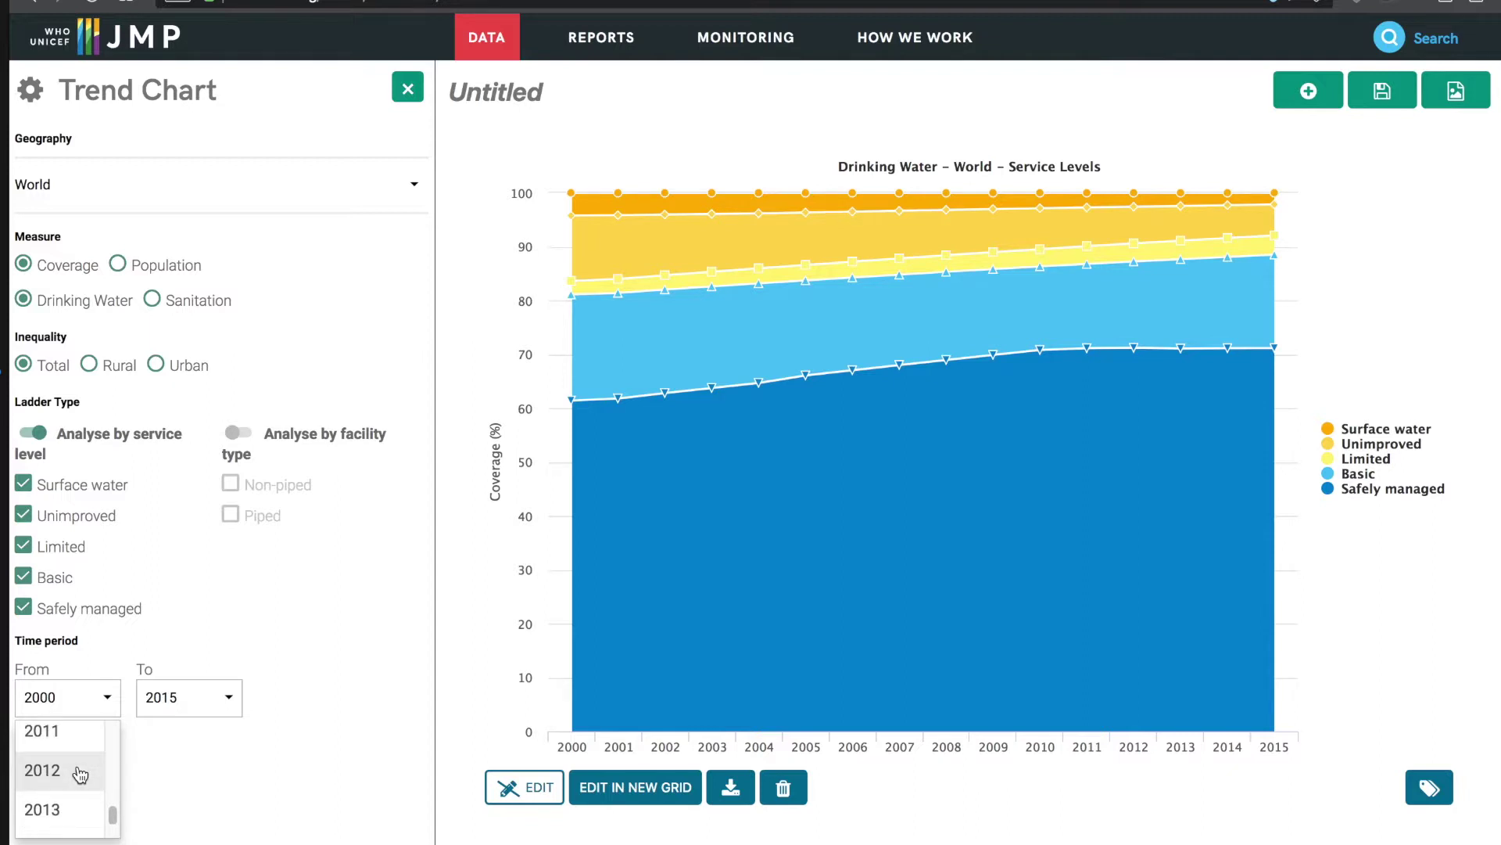
pyautogui.click(64, 742)
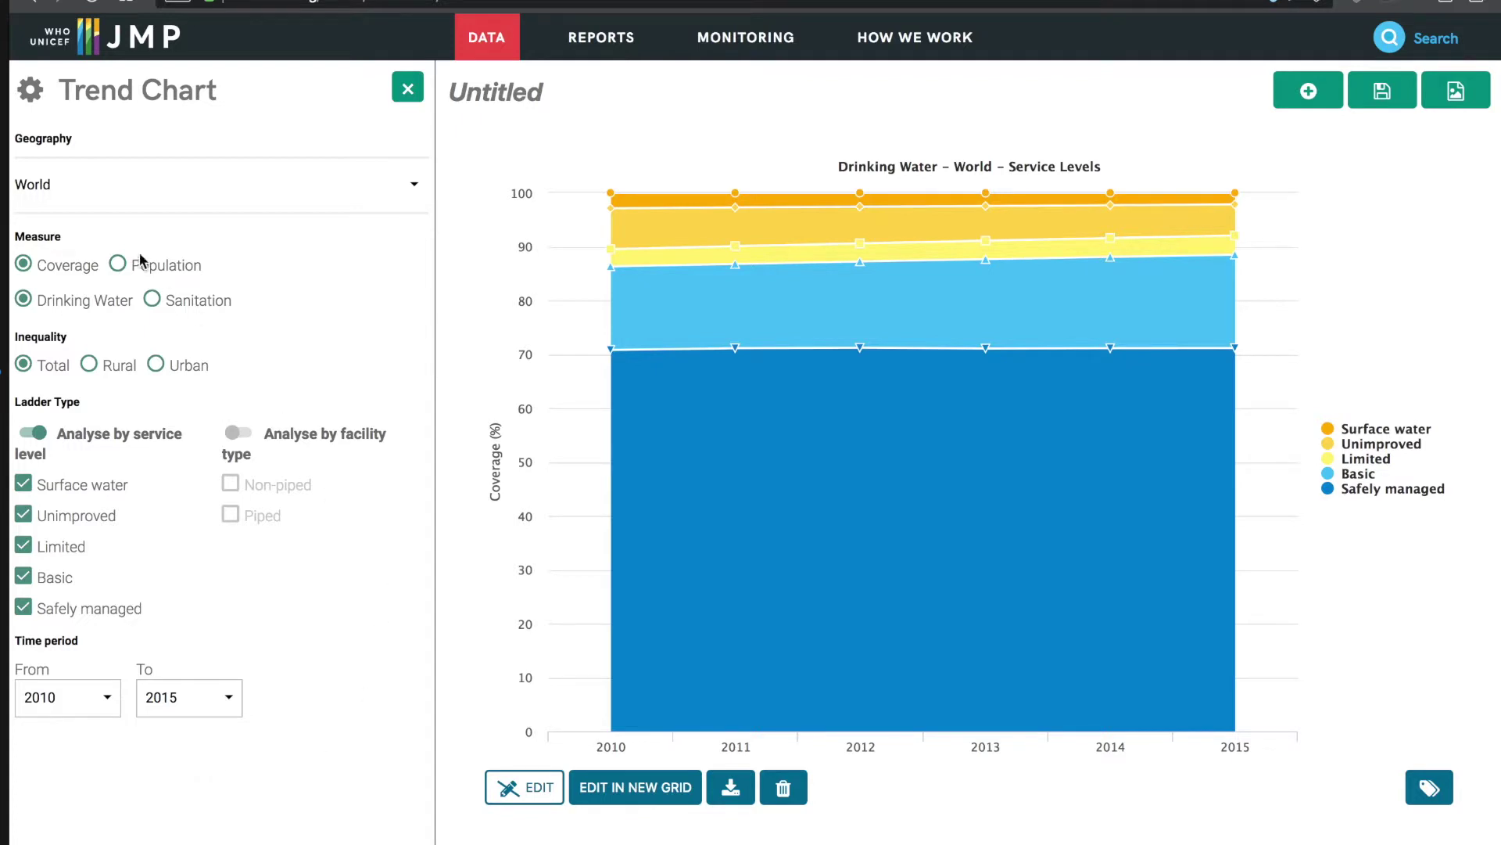
# Step: Switch the trend chart's geography to the country Afghanistan and change its measure to Population
pyautogui.click(75, 197)
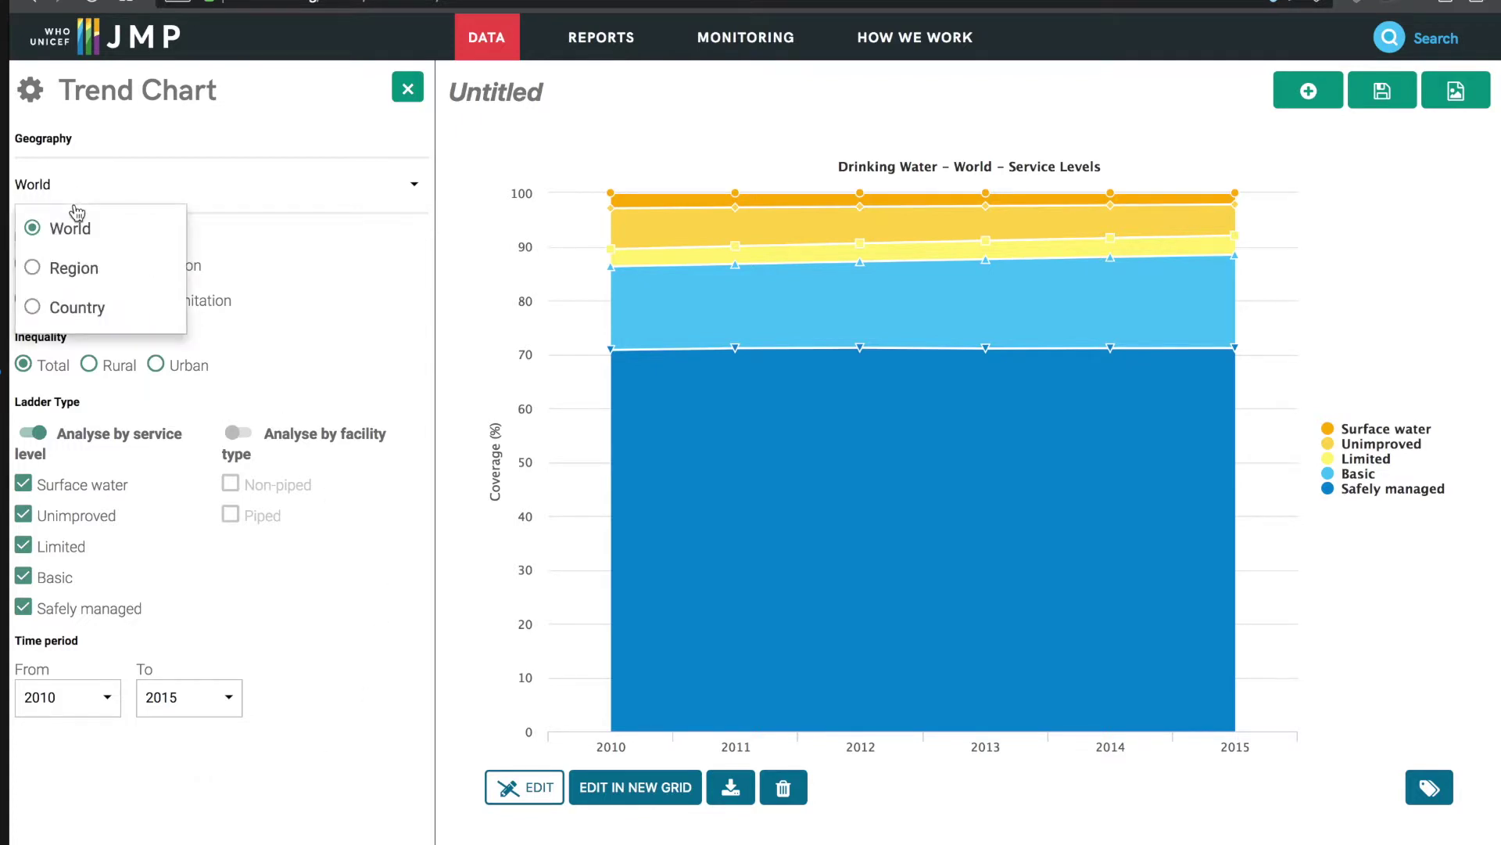
pyautogui.click(83, 310)
pyautogui.click(217, 203)
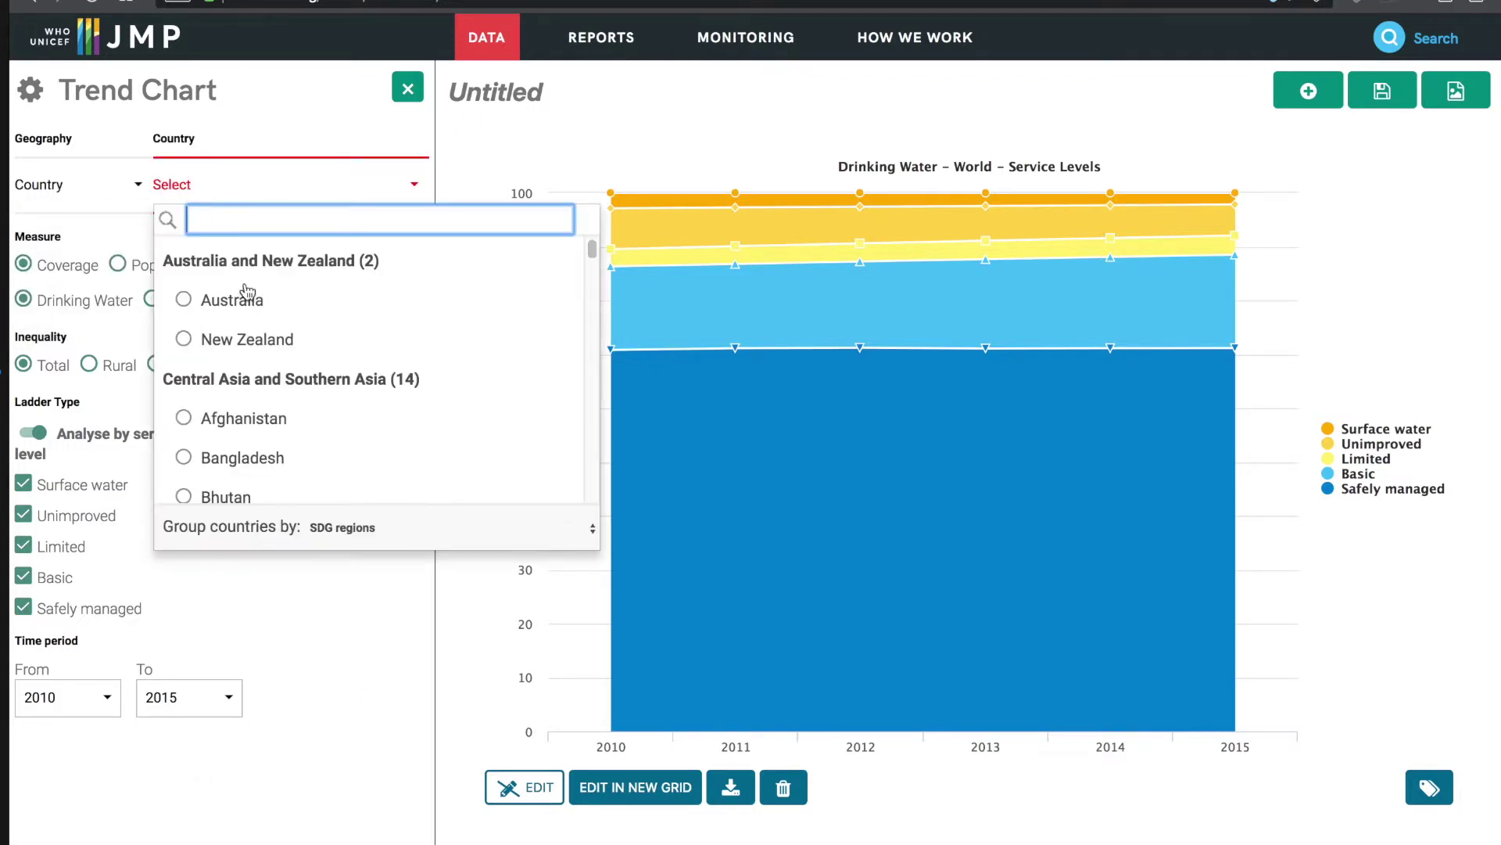
pyautogui.click(251, 433)
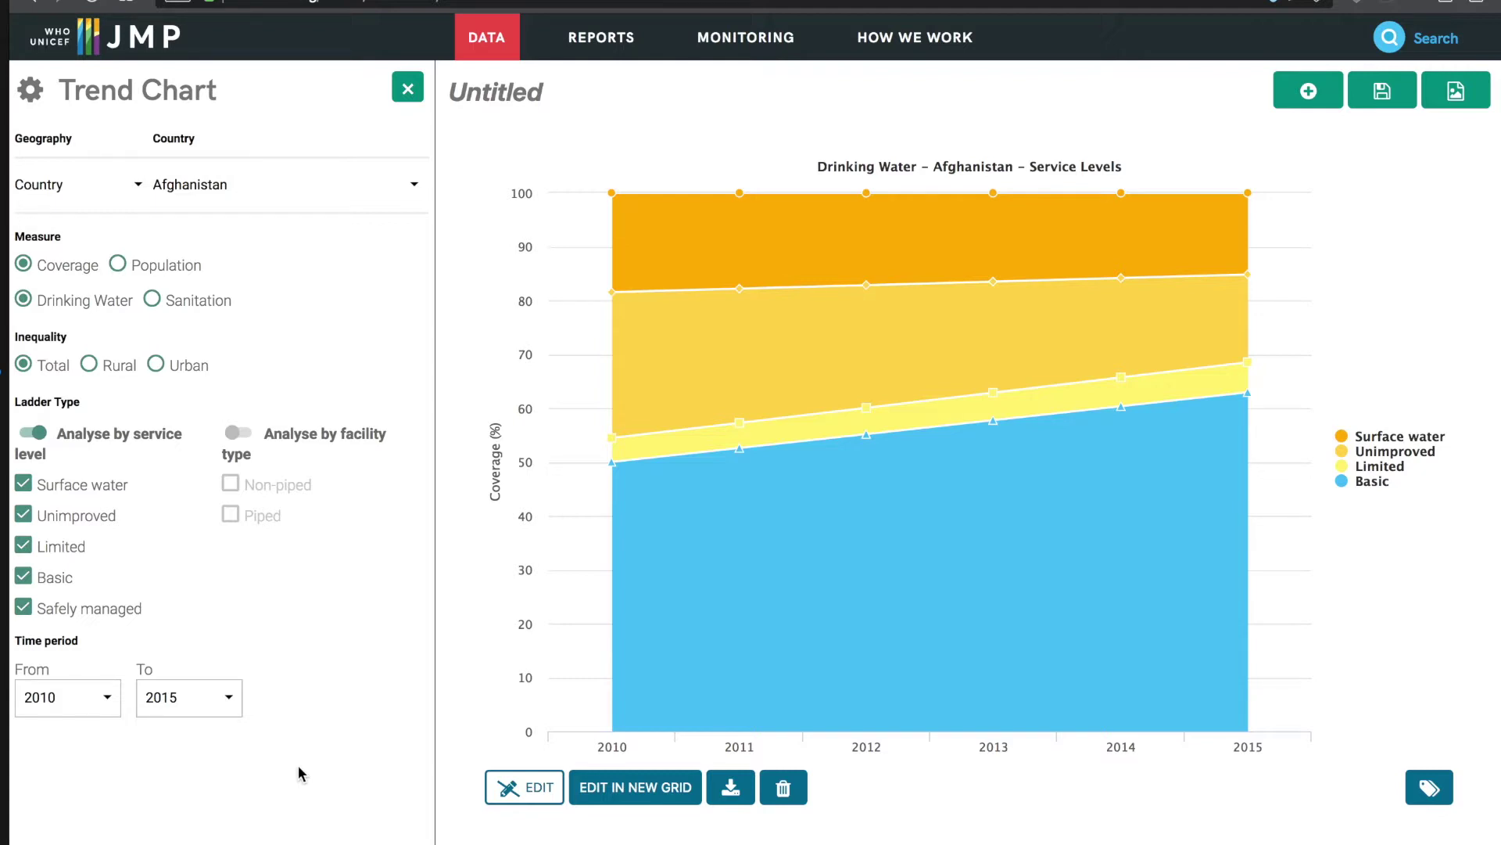
pyautogui.moveTo(614, 613)
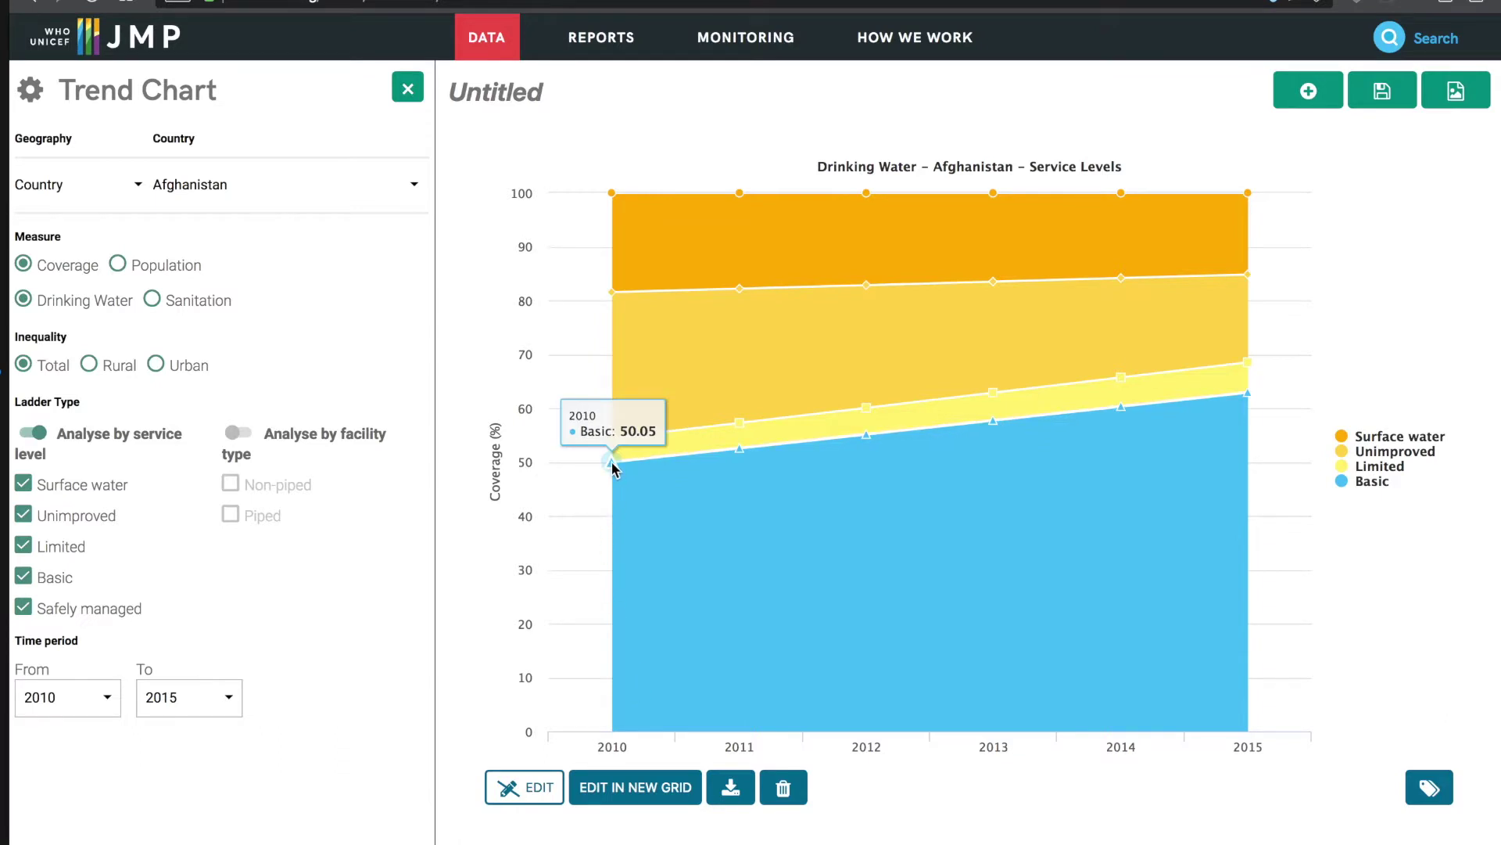
pyautogui.moveTo(1251, 402)
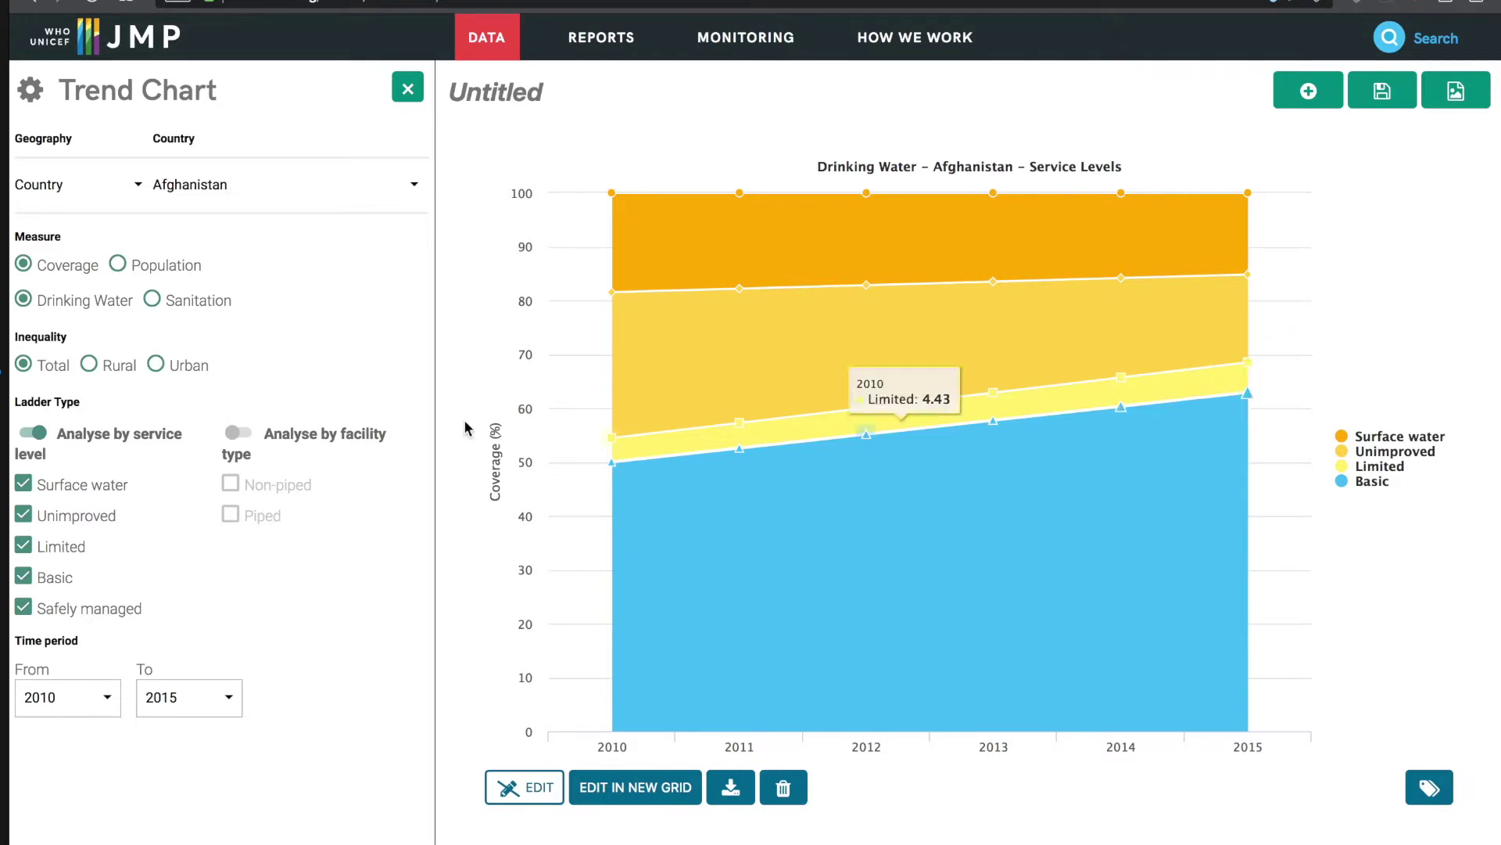
pyautogui.click(122, 264)
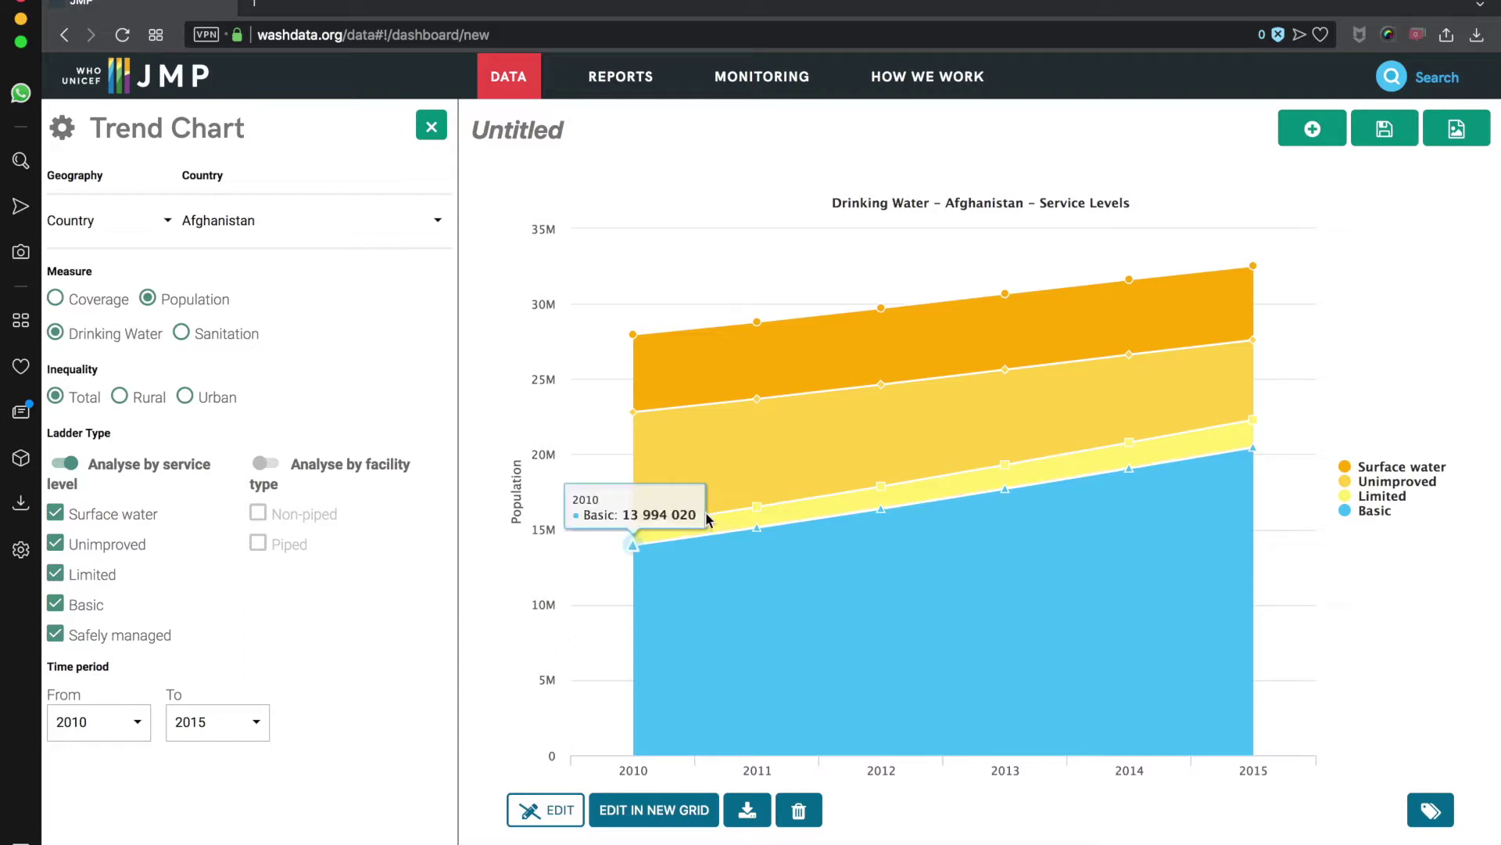
# Step: Add a Ladder chart below the trend chart in the grid and delete it again
pyautogui.click(1313, 129)
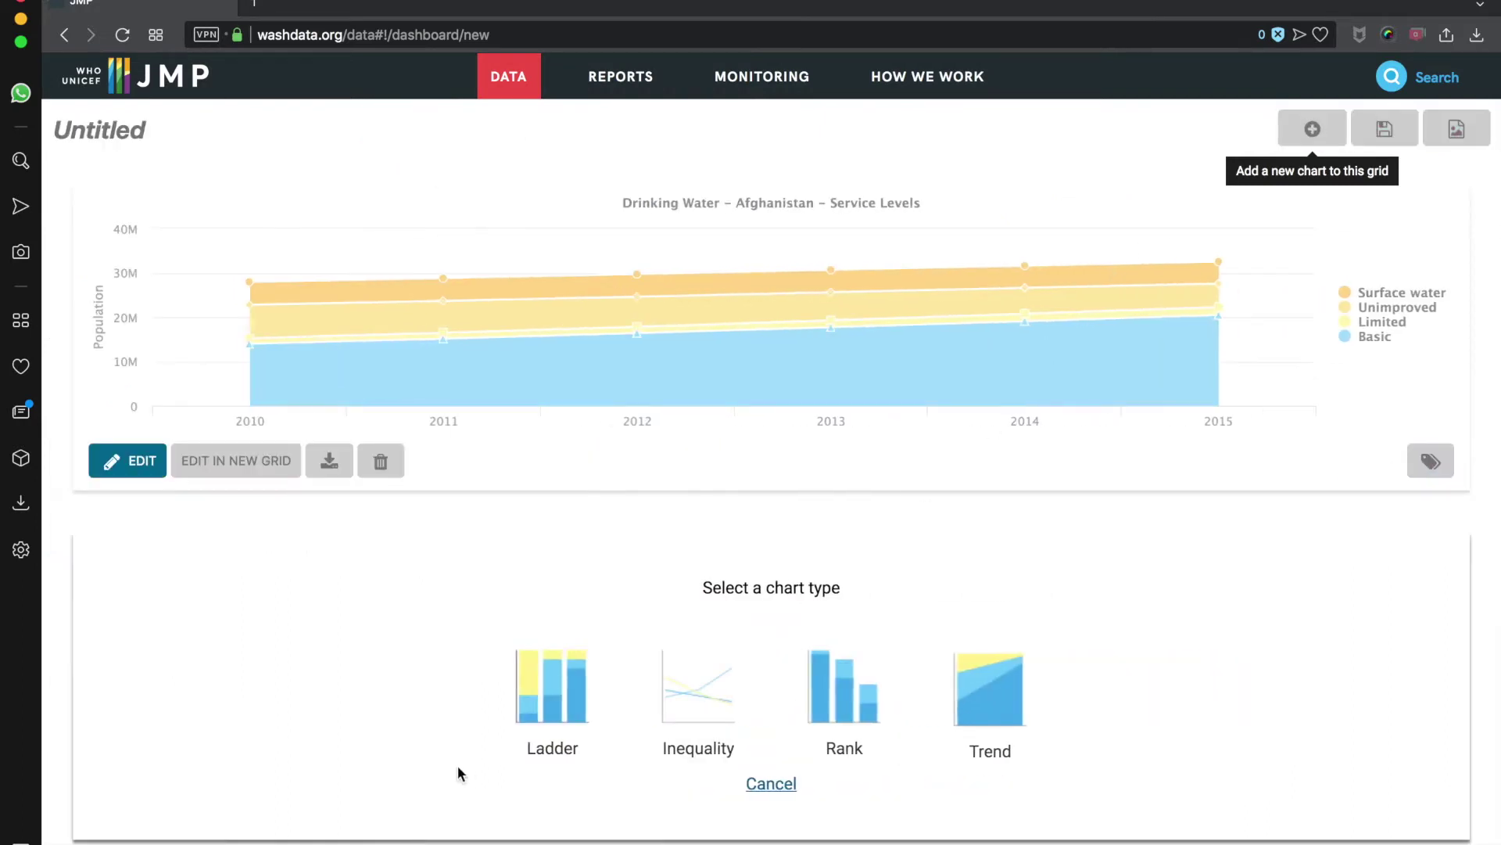
pyautogui.click(562, 702)
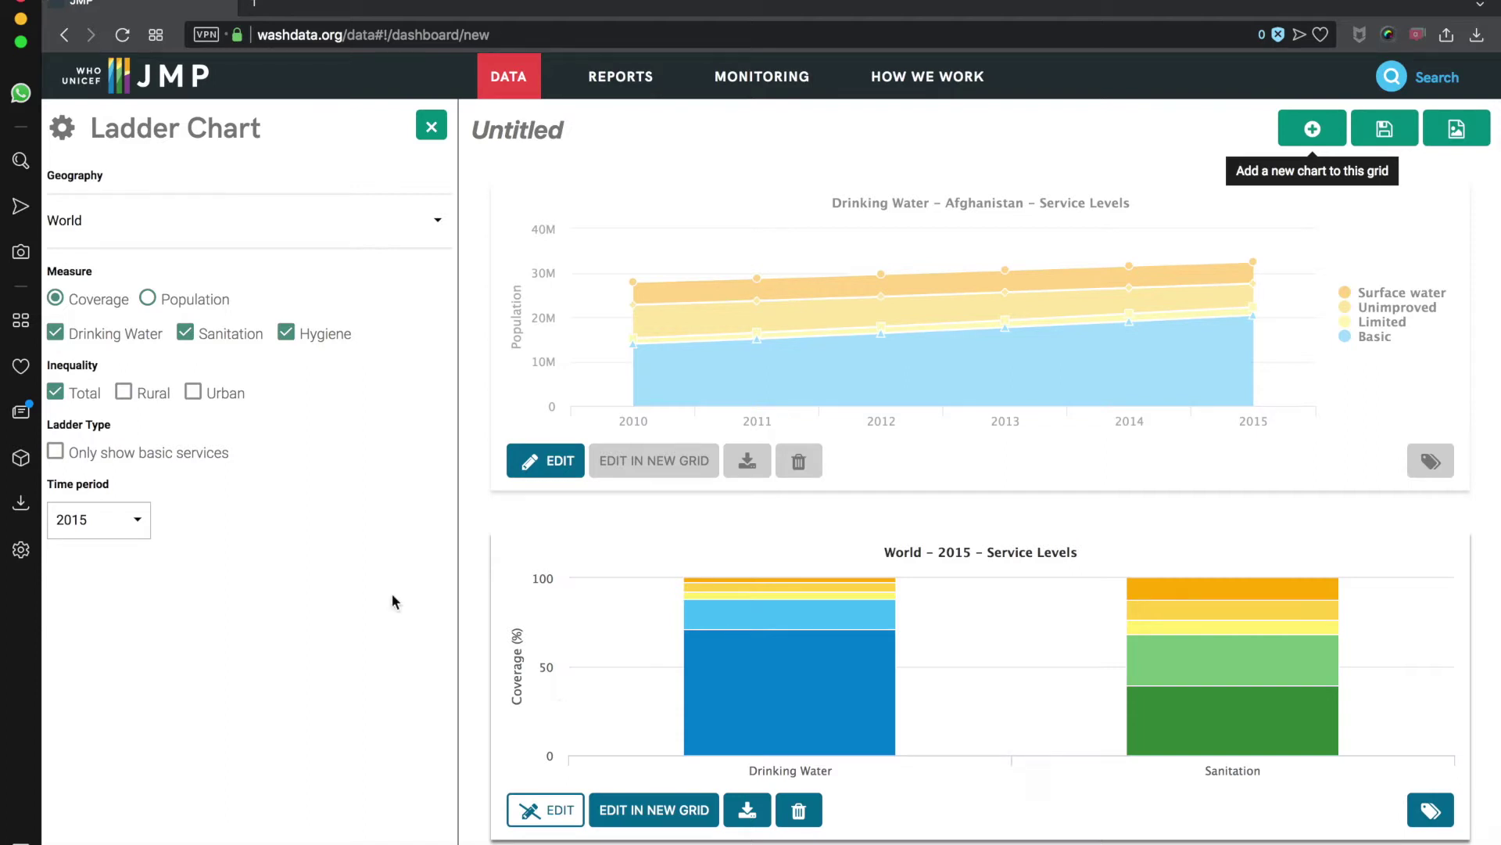
pyautogui.moveTo(851, 719)
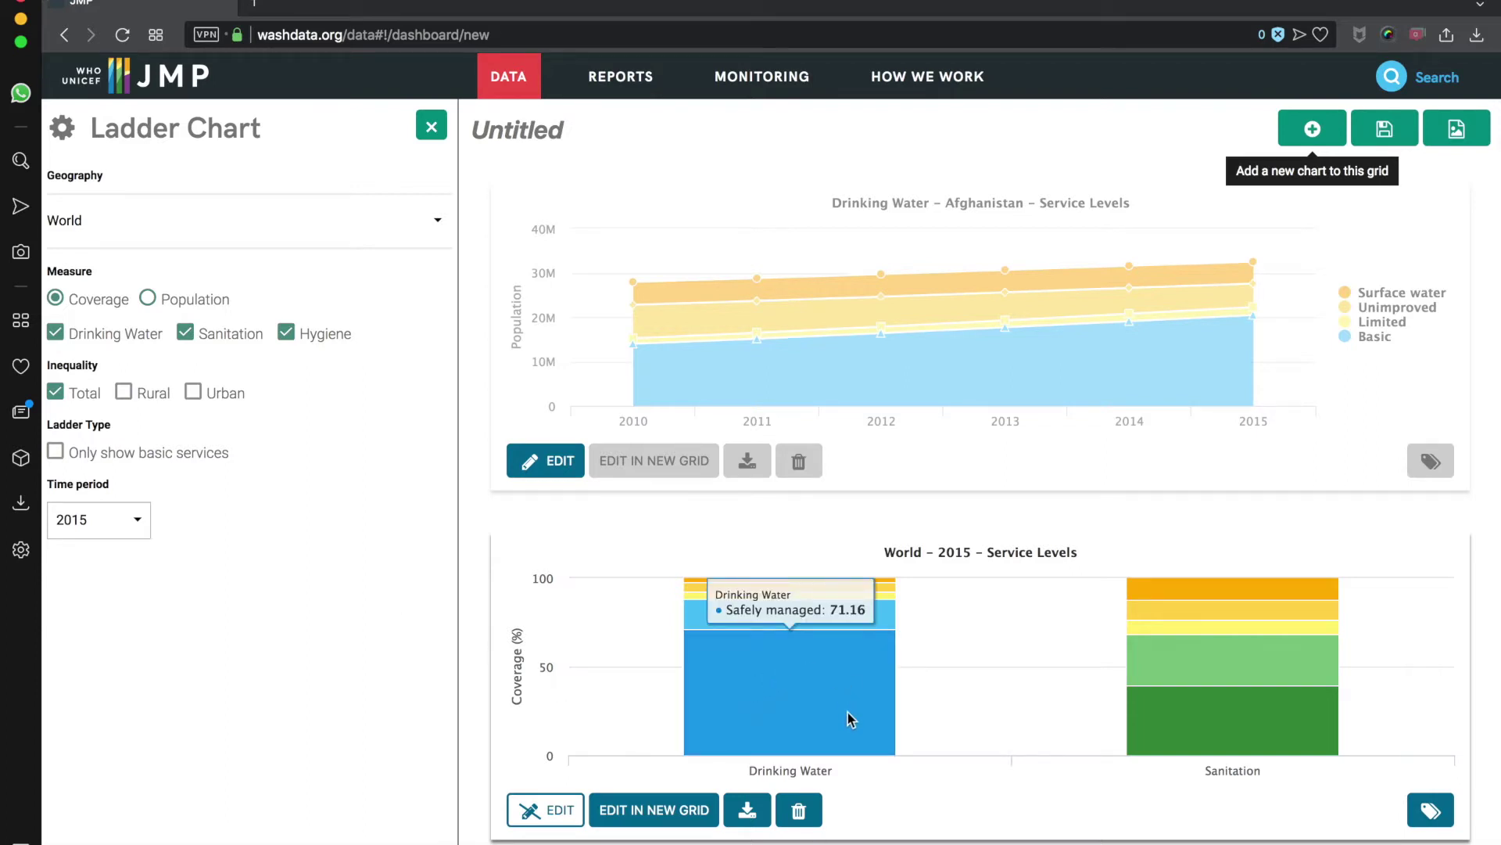
pyautogui.click(799, 811)
pyautogui.click(919, 133)
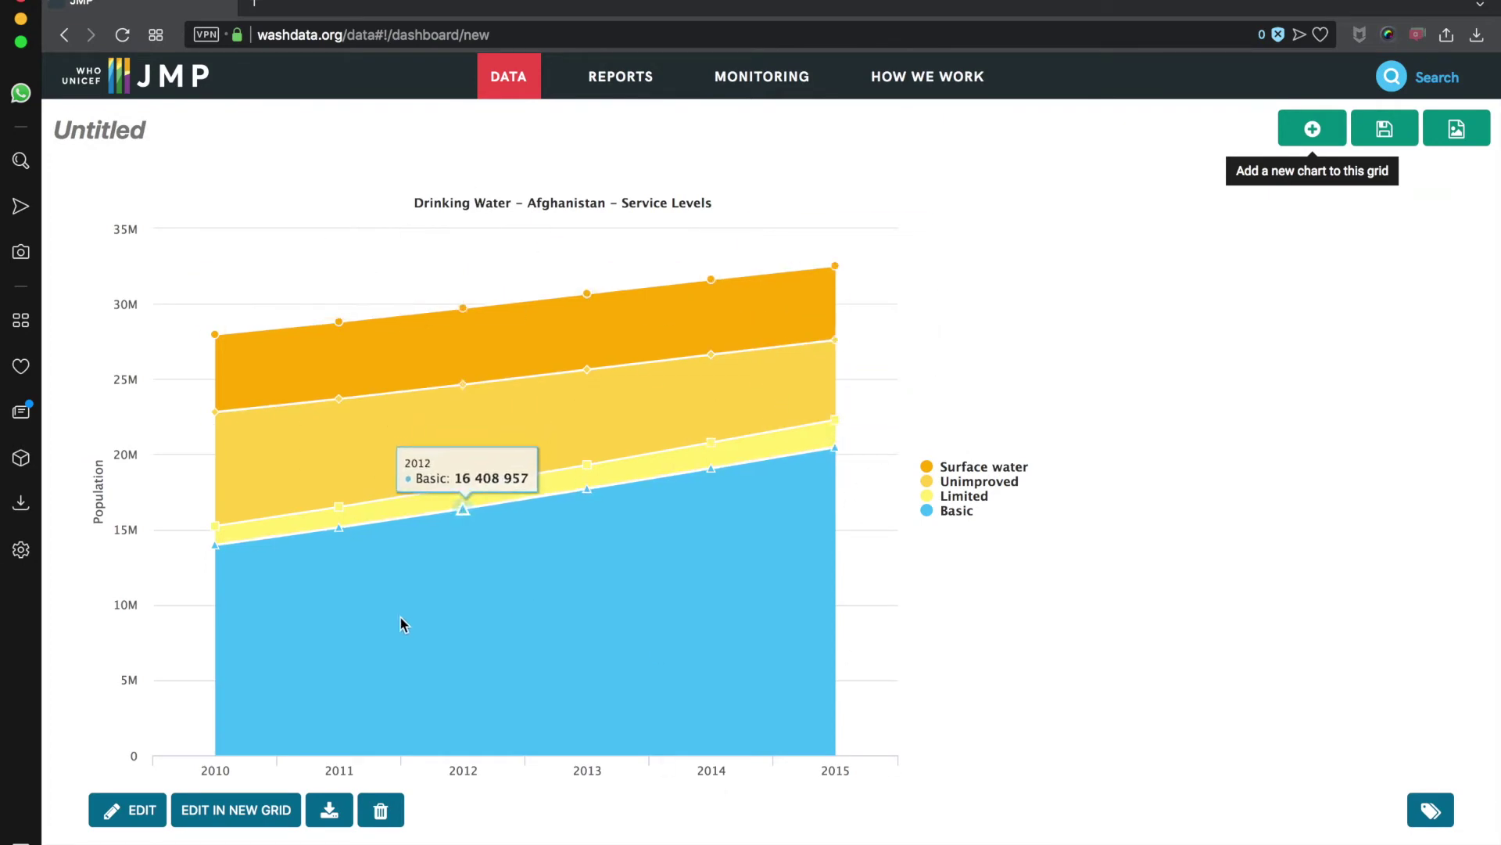
# Step: Reopen the trend chart's settings and title the grid "My chart"
pyautogui.click(121, 810)
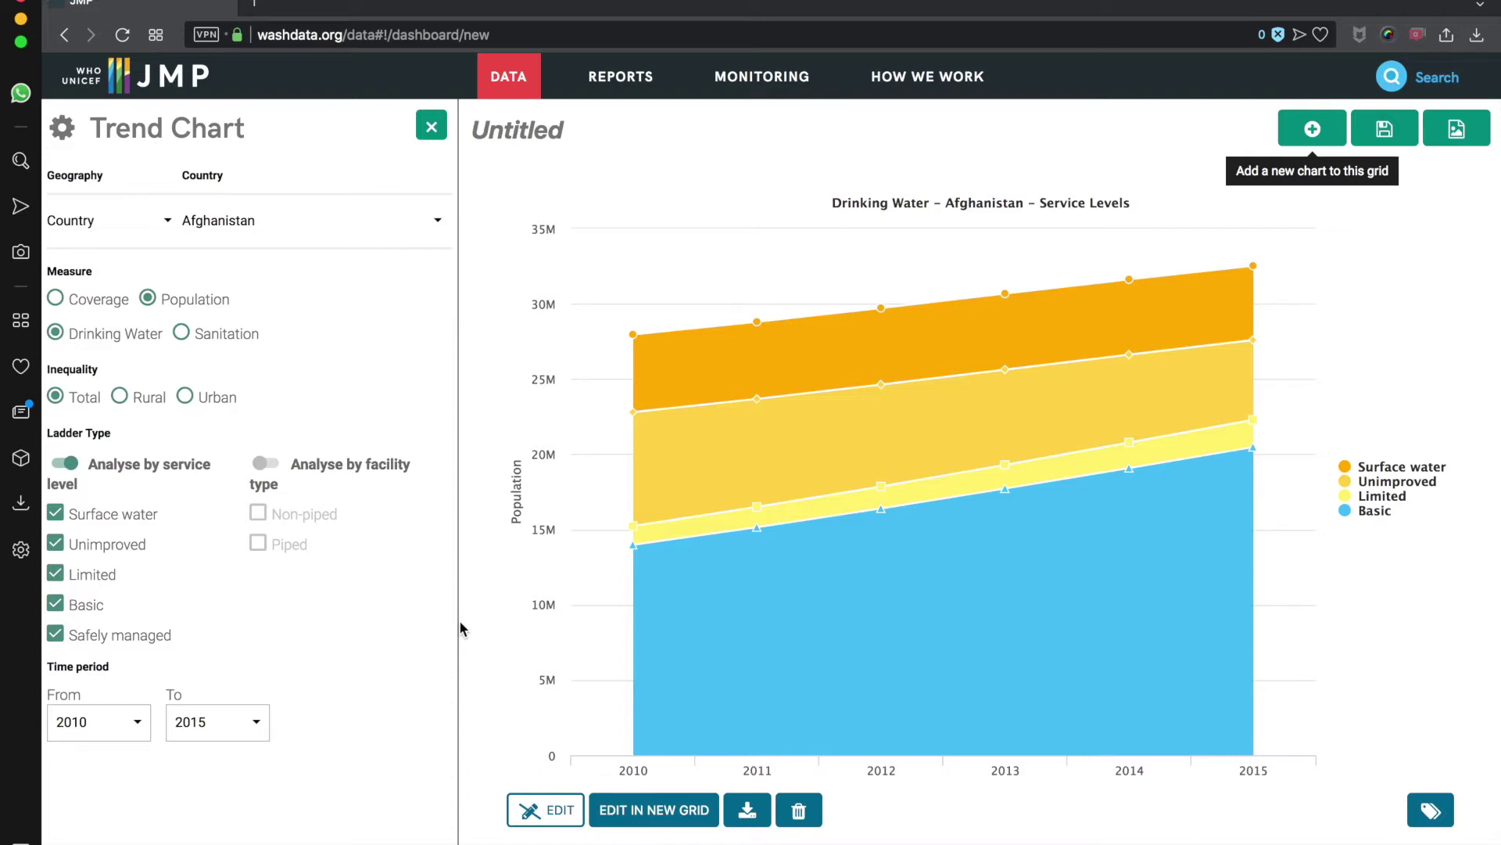
pyautogui.click(517, 128)
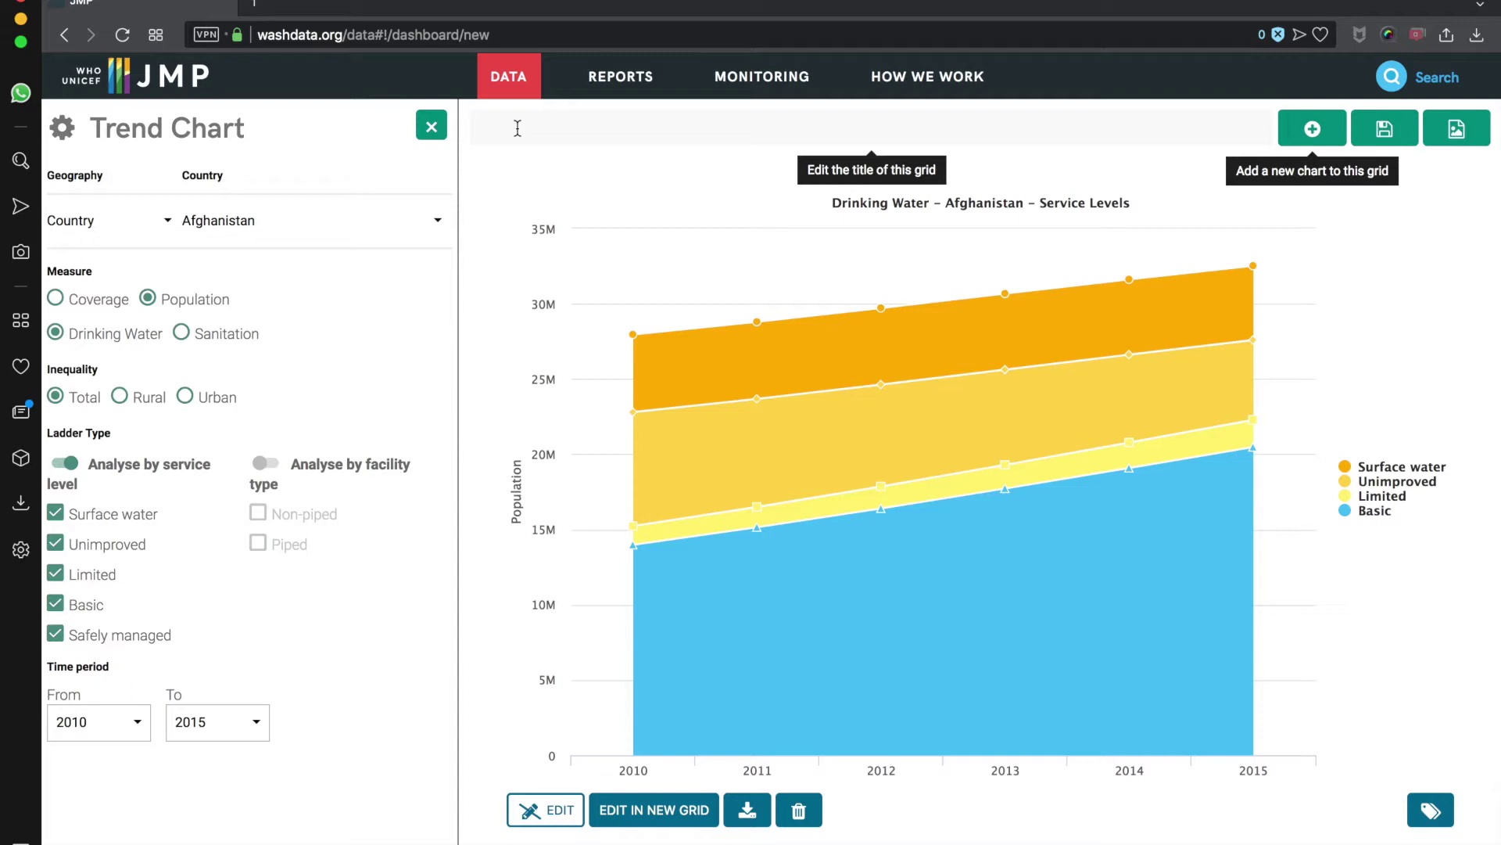
pyautogui.write('Mychart')
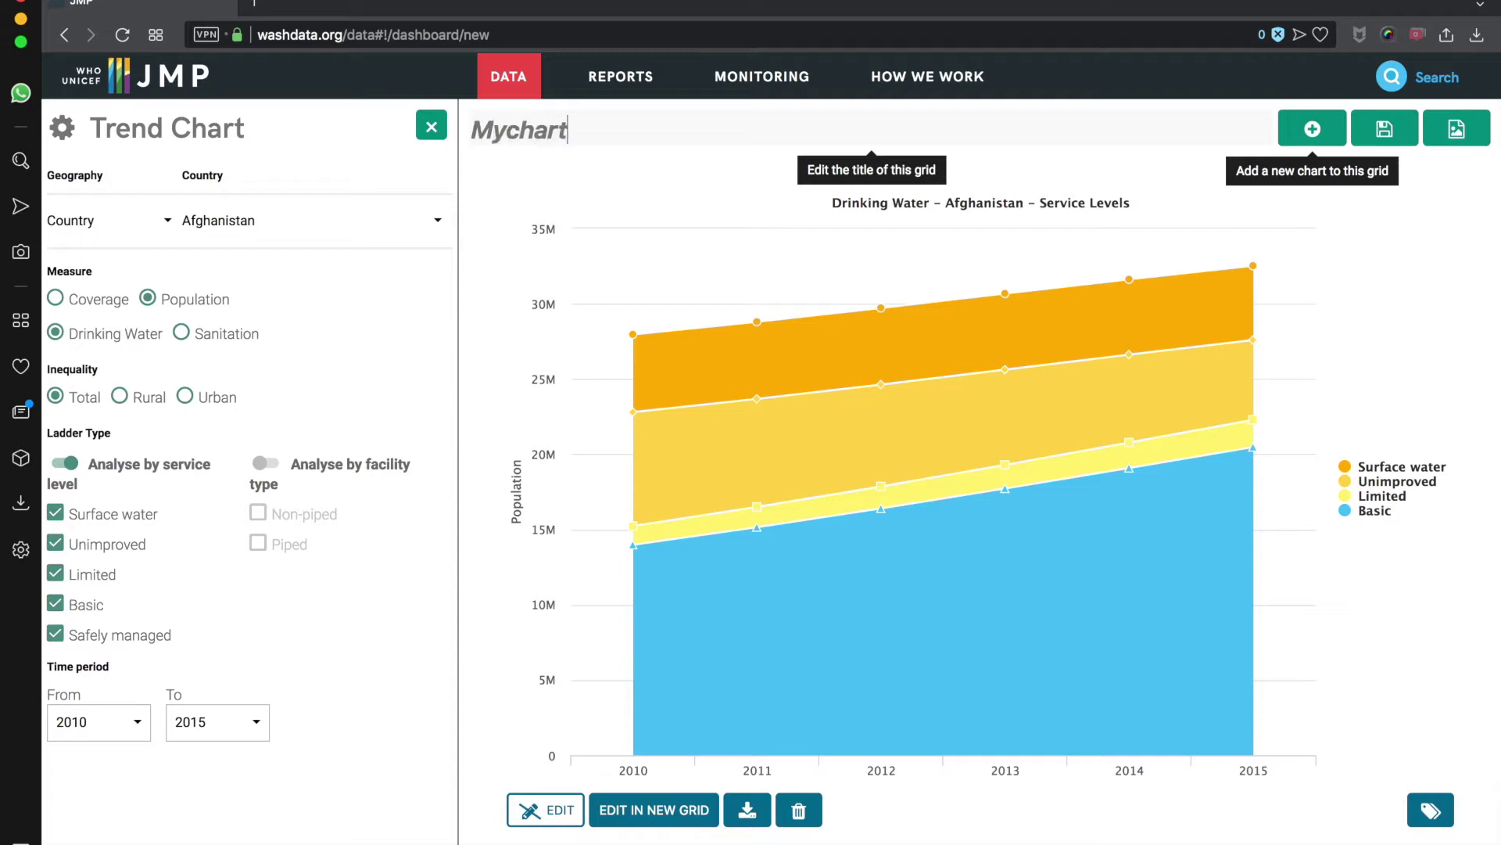
pyautogui.press('BackSpace')
pyautogui.press('BackSpace')
pyautogui.press('BackSpace')
pyautogui.press('BackSpace')
pyautogui.press('BackSpace')
pyautogui.write('chart')
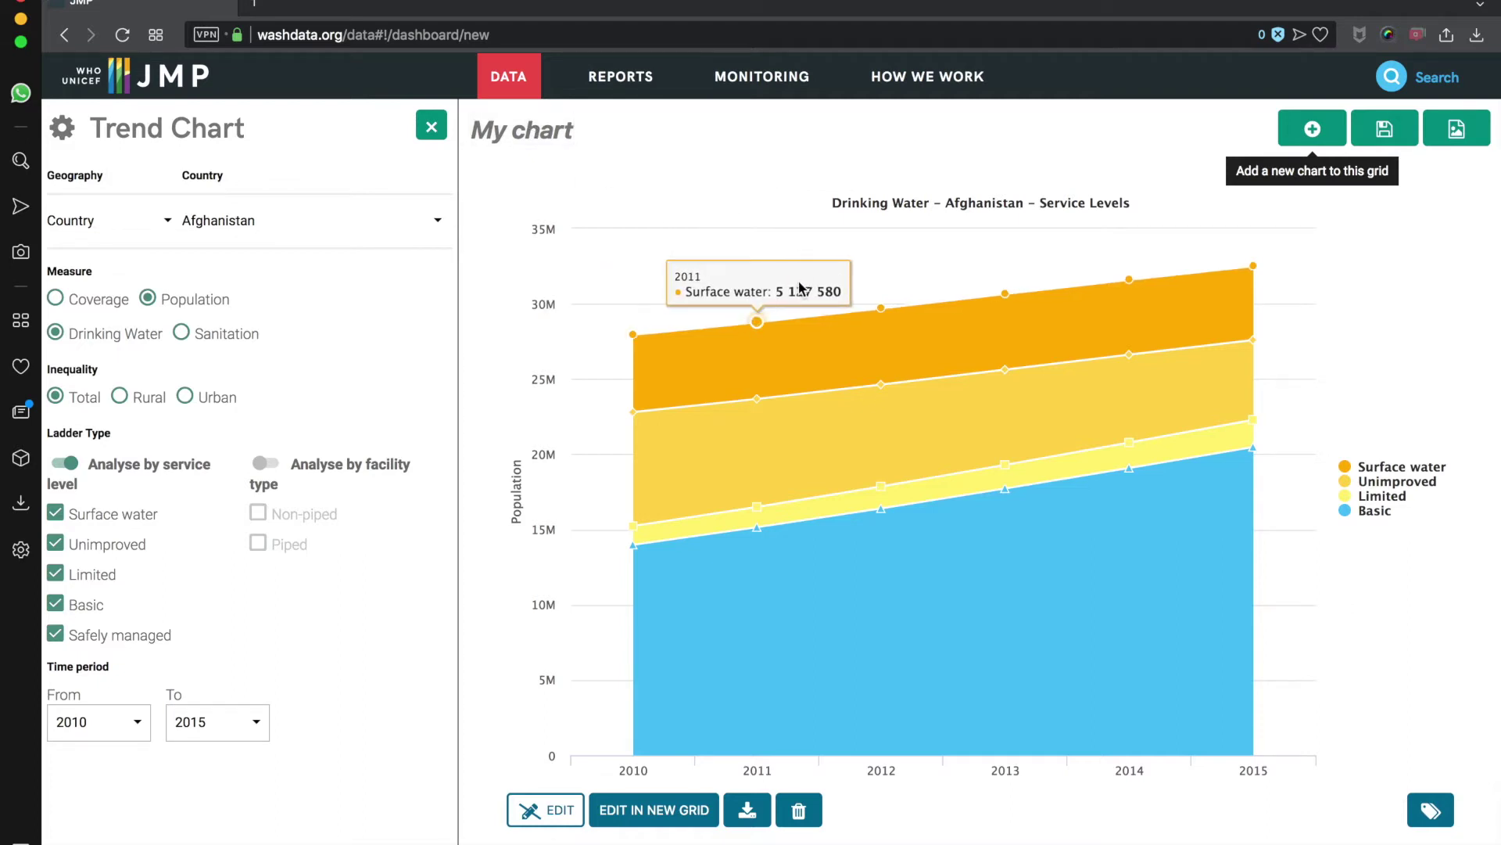
# Step: Show data labels on the trend chart and download the grid as a PNG image, closing the image preview
pyautogui.click(1433, 811)
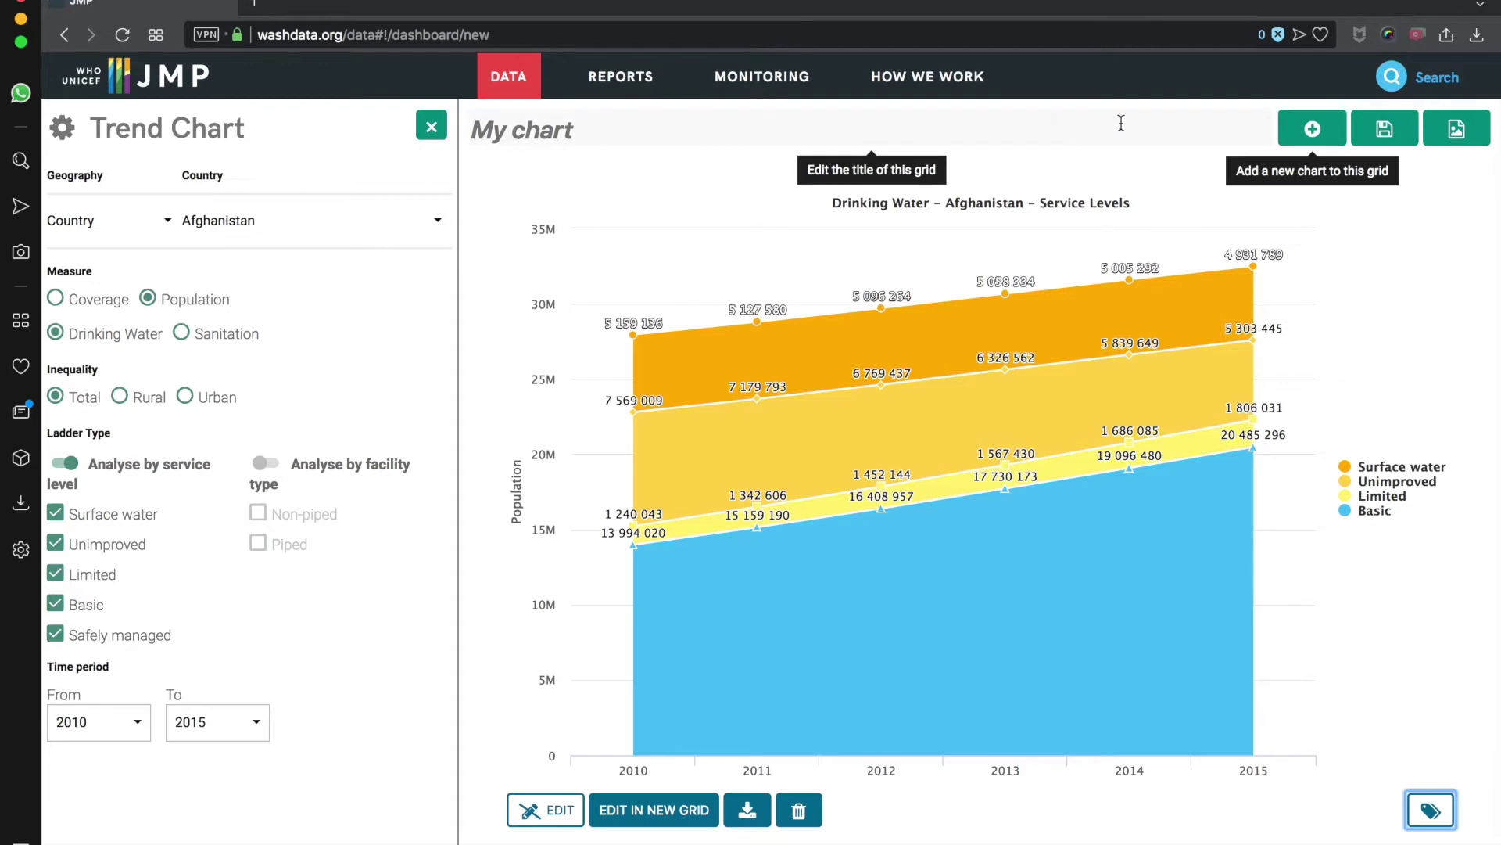
pyautogui.click(1460, 133)
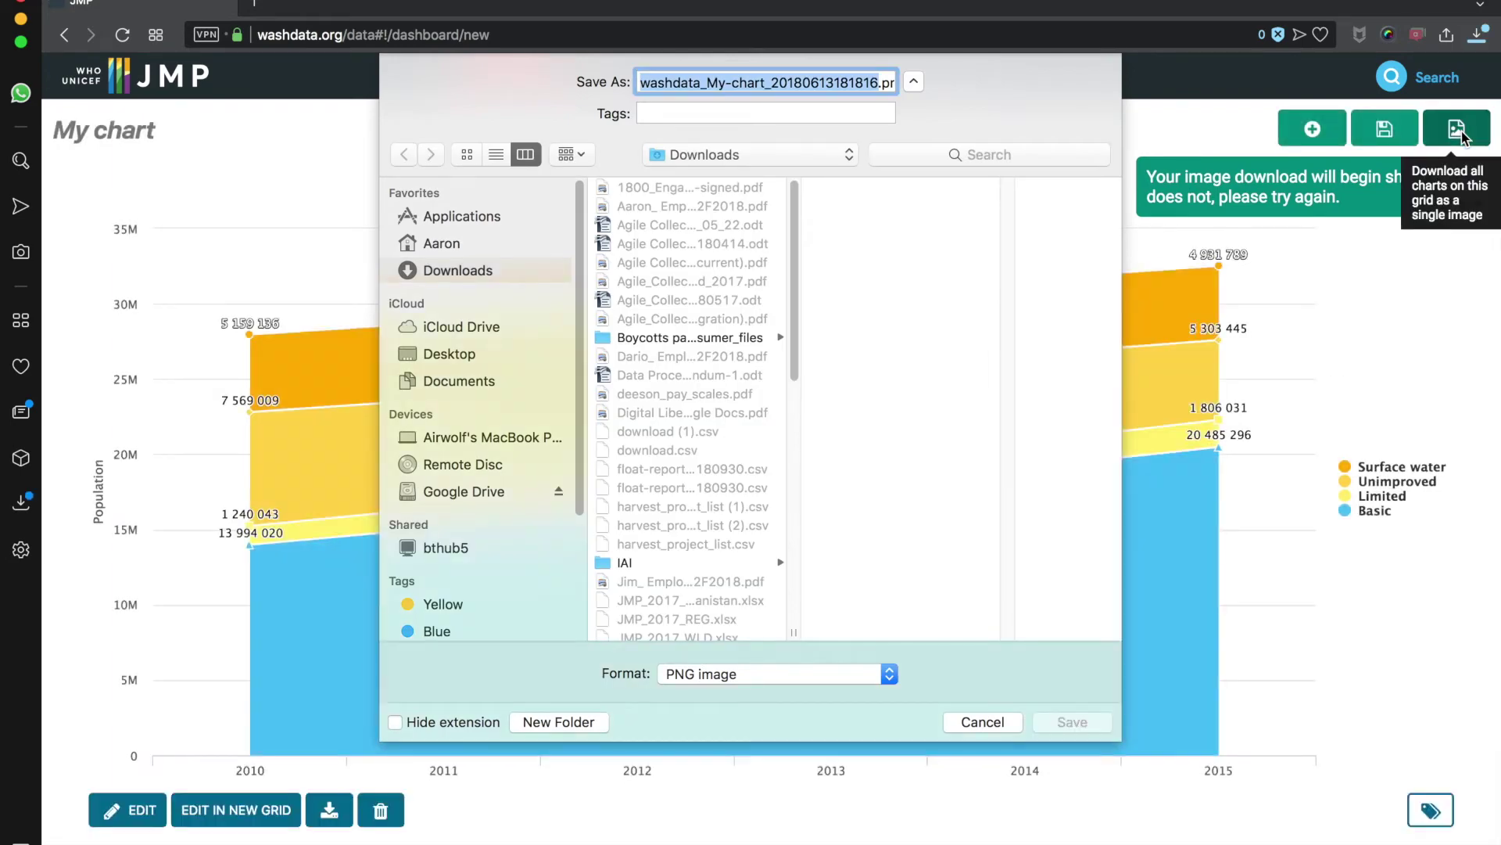
pyautogui.press('Return')
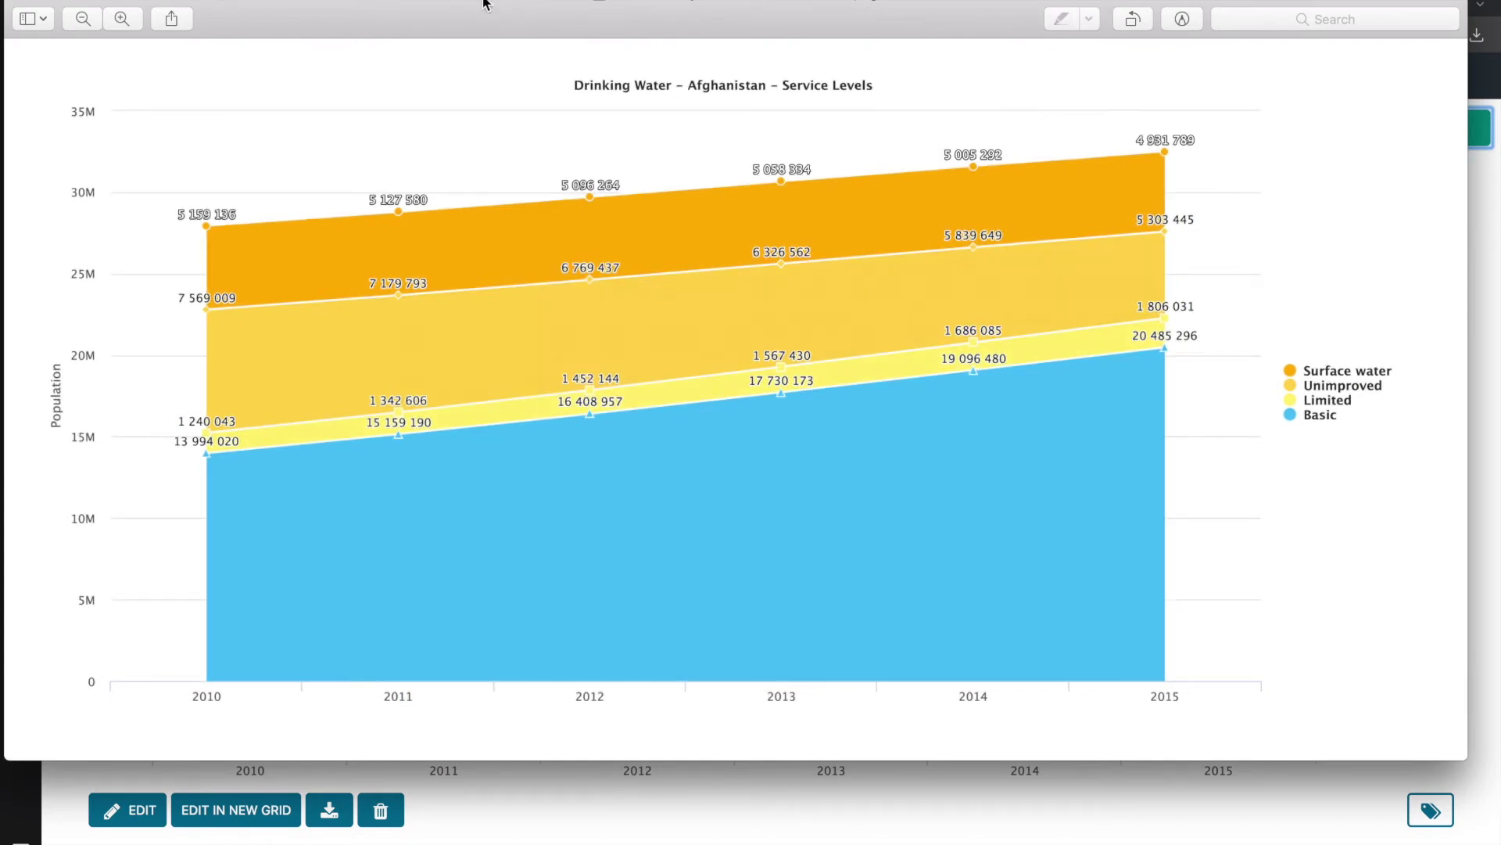
pyautogui.press('super+q')
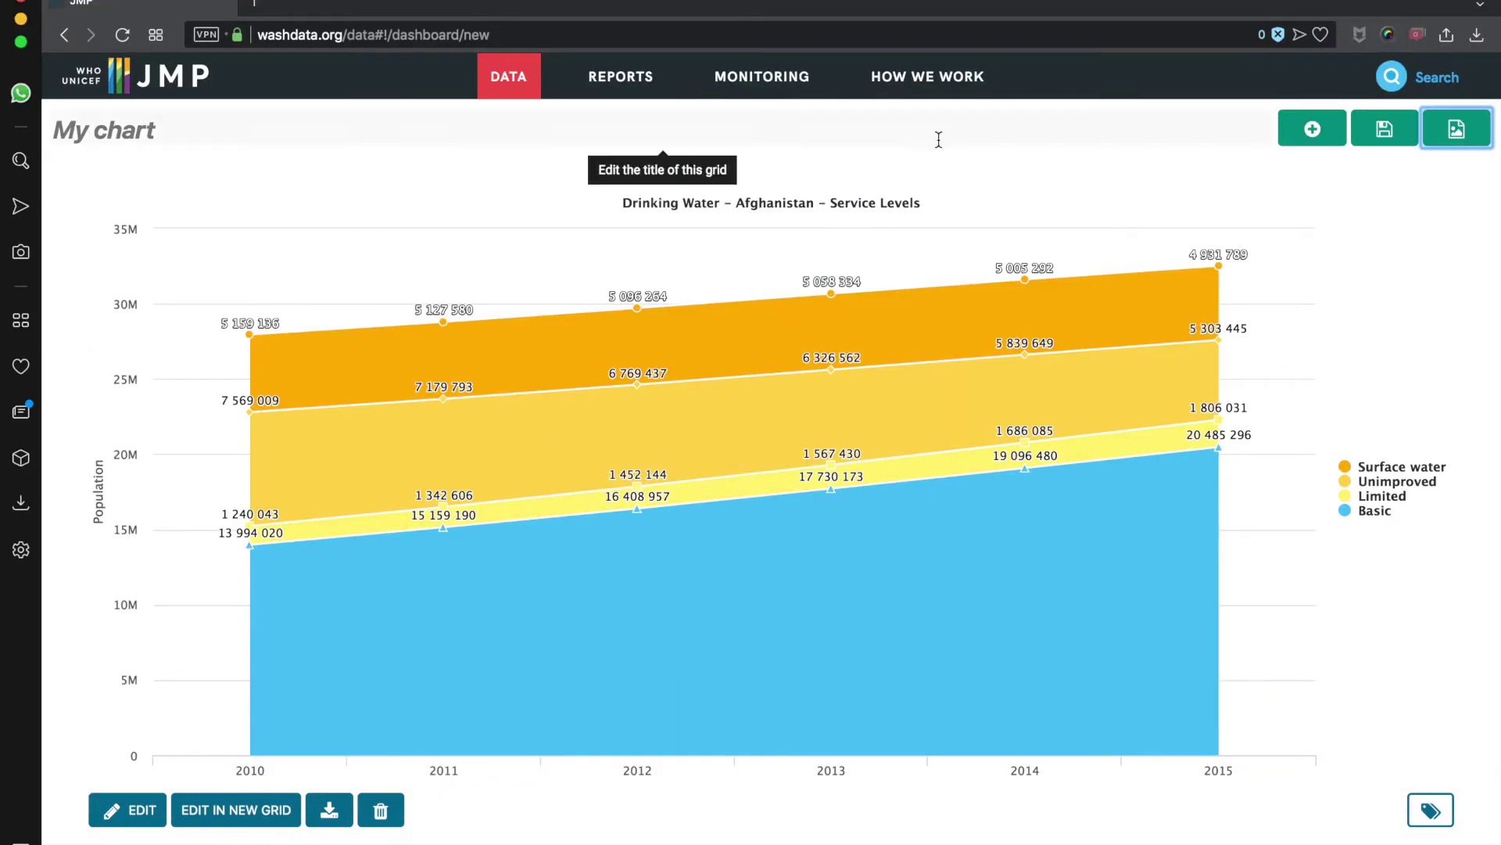
pyautogui.click(1384, 130)
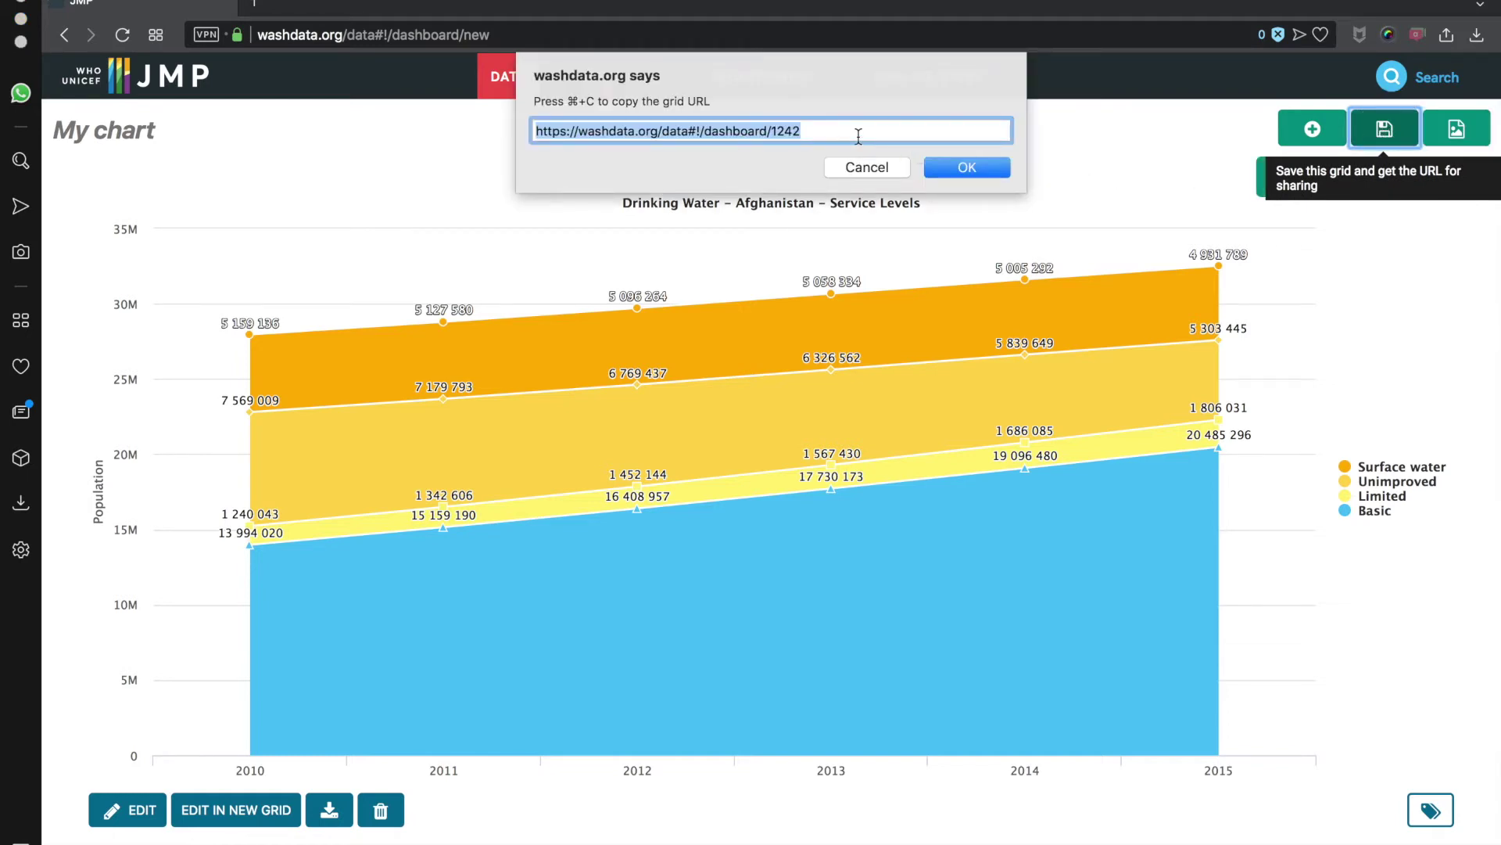
pyautogui.click(968, 167)
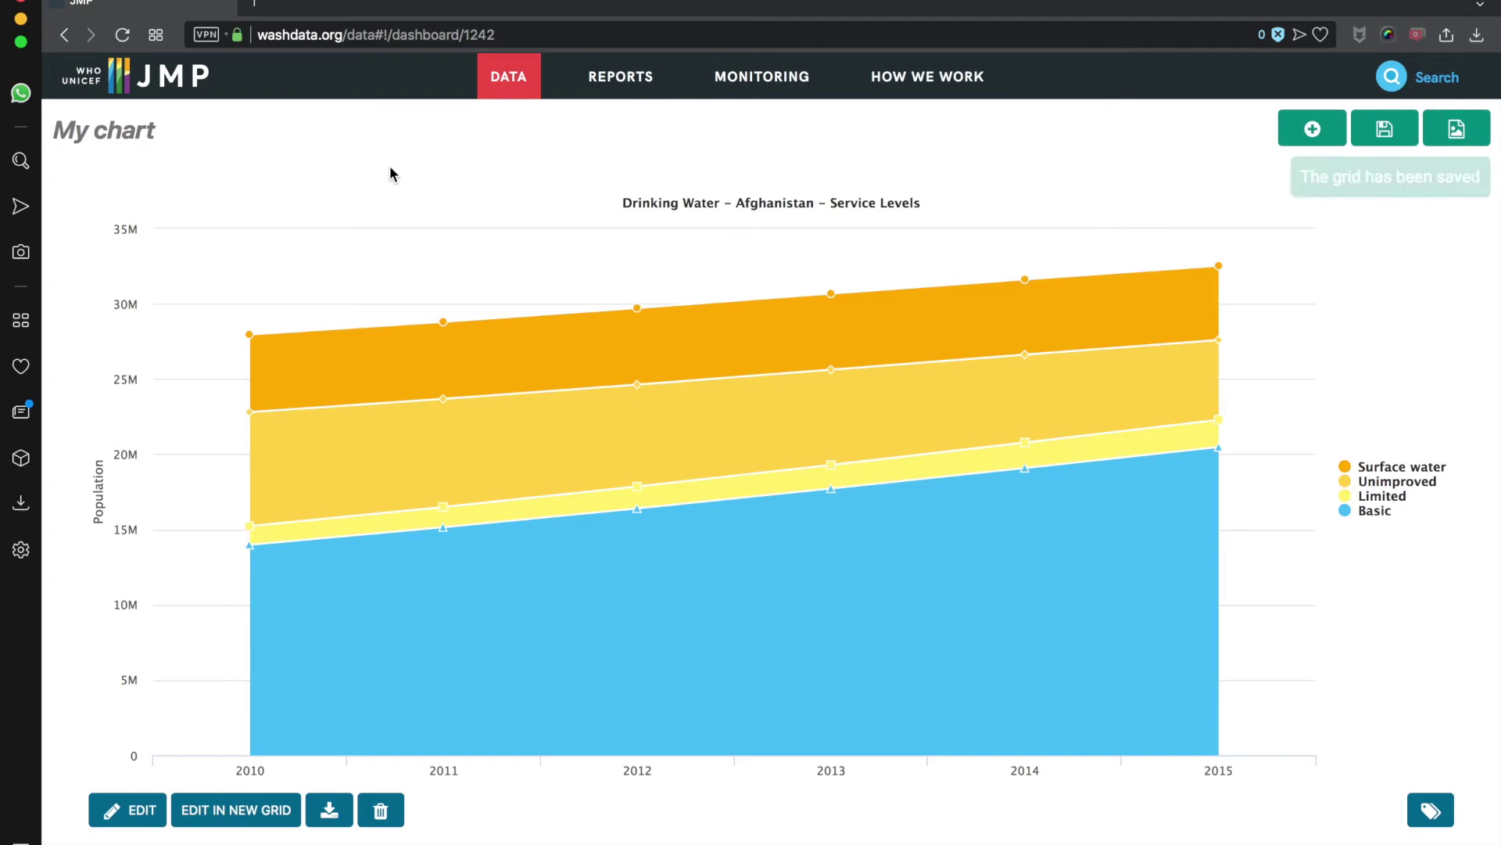
pyautogui.press('super+t')
pyautogui.write('https://washdata.org/data#!/dashboard/1242')
pyautogui.press('Return')
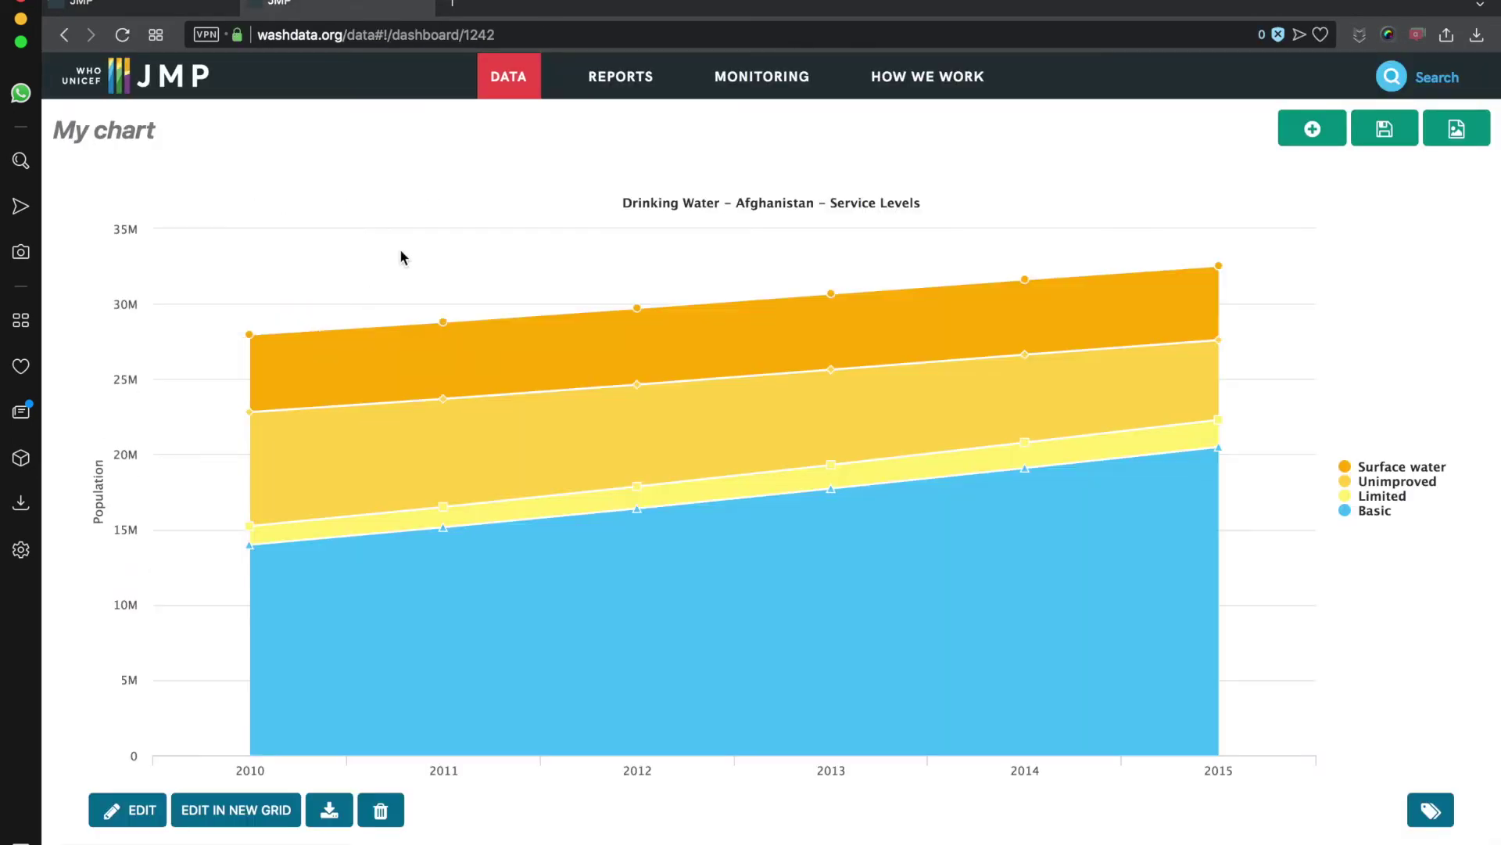
pyautogui.click(253, 4)
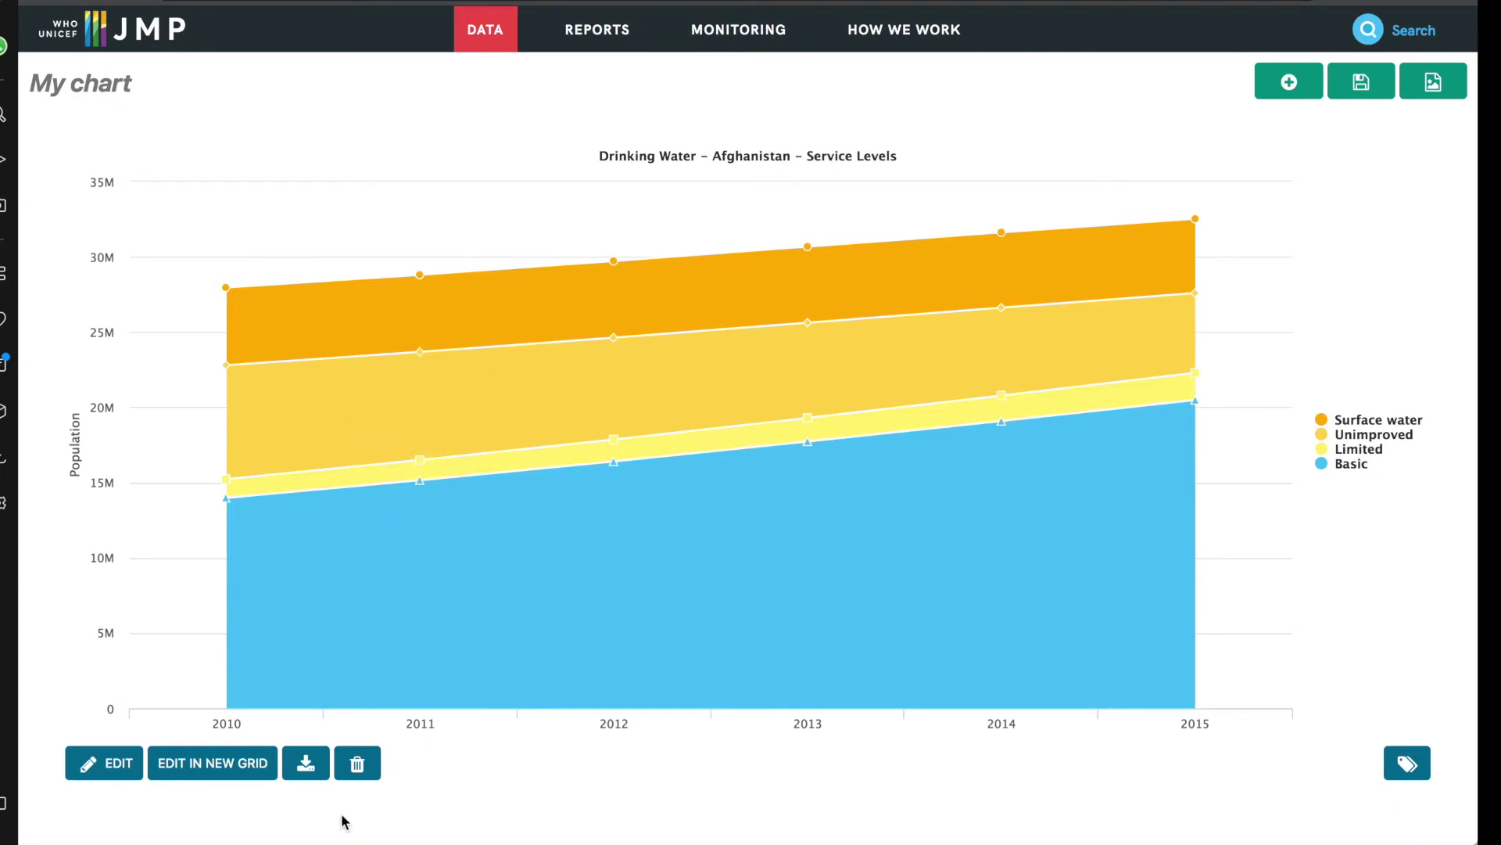
# Step: Download the trend chart's data as the CSV file washdata (6).csv and view it in OpenOffice Calc
pyautogui.click(305, 764)
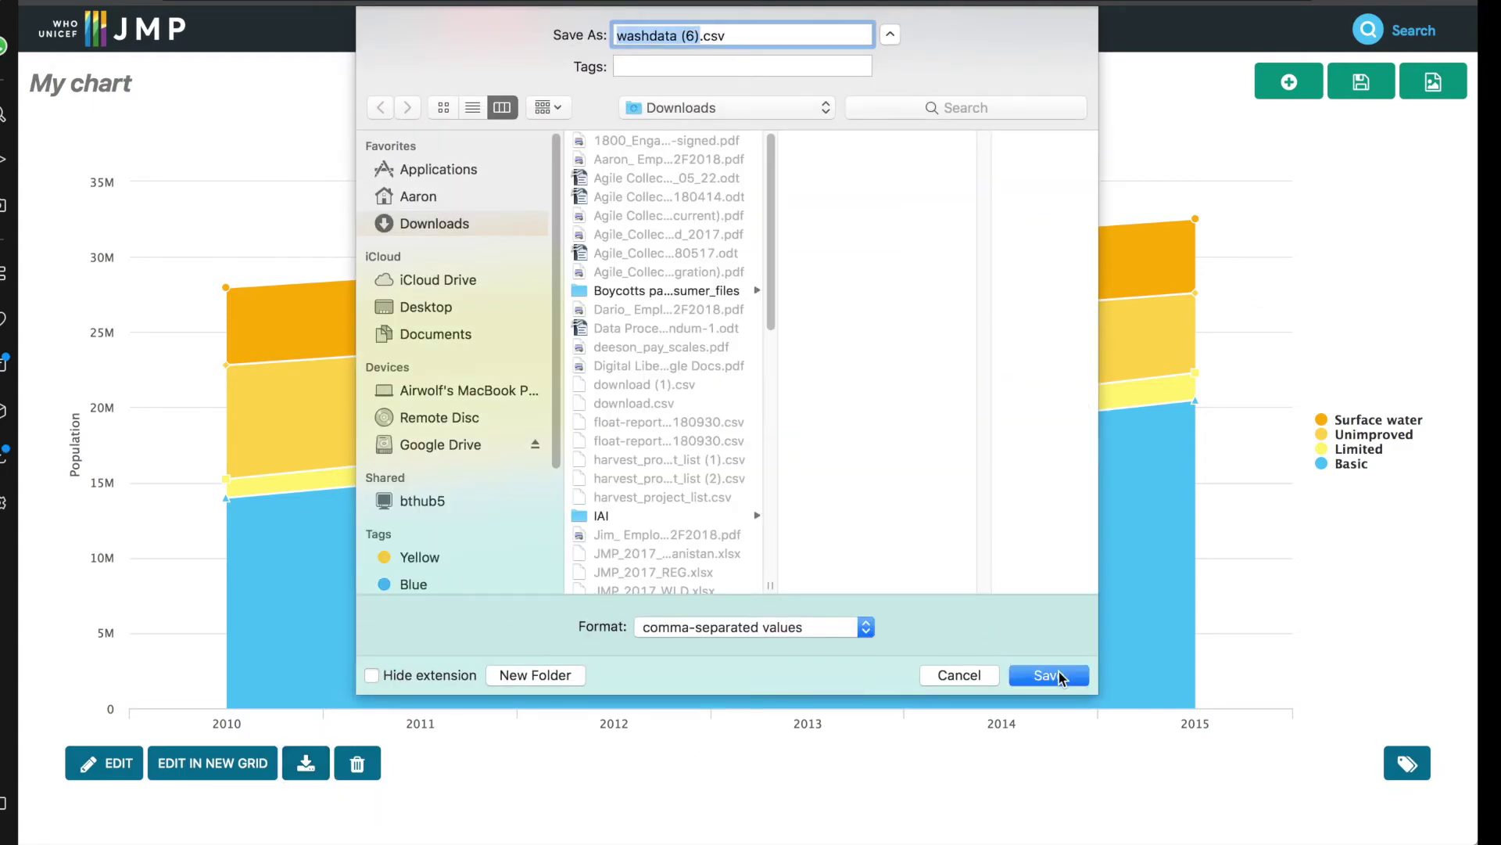
pyautogui.click(1058, 674)
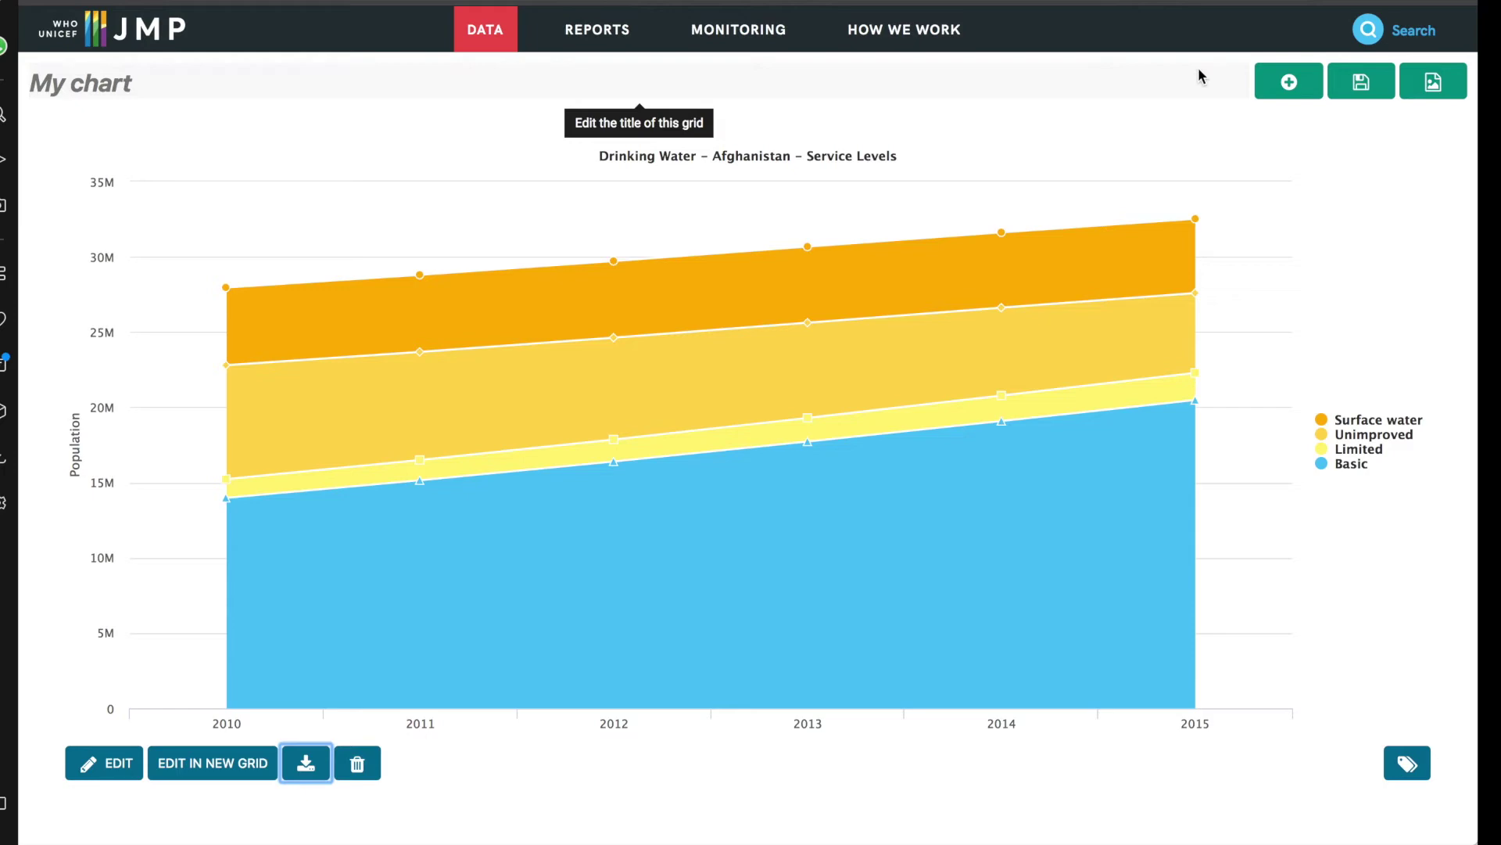
pyautogui.press('Return')
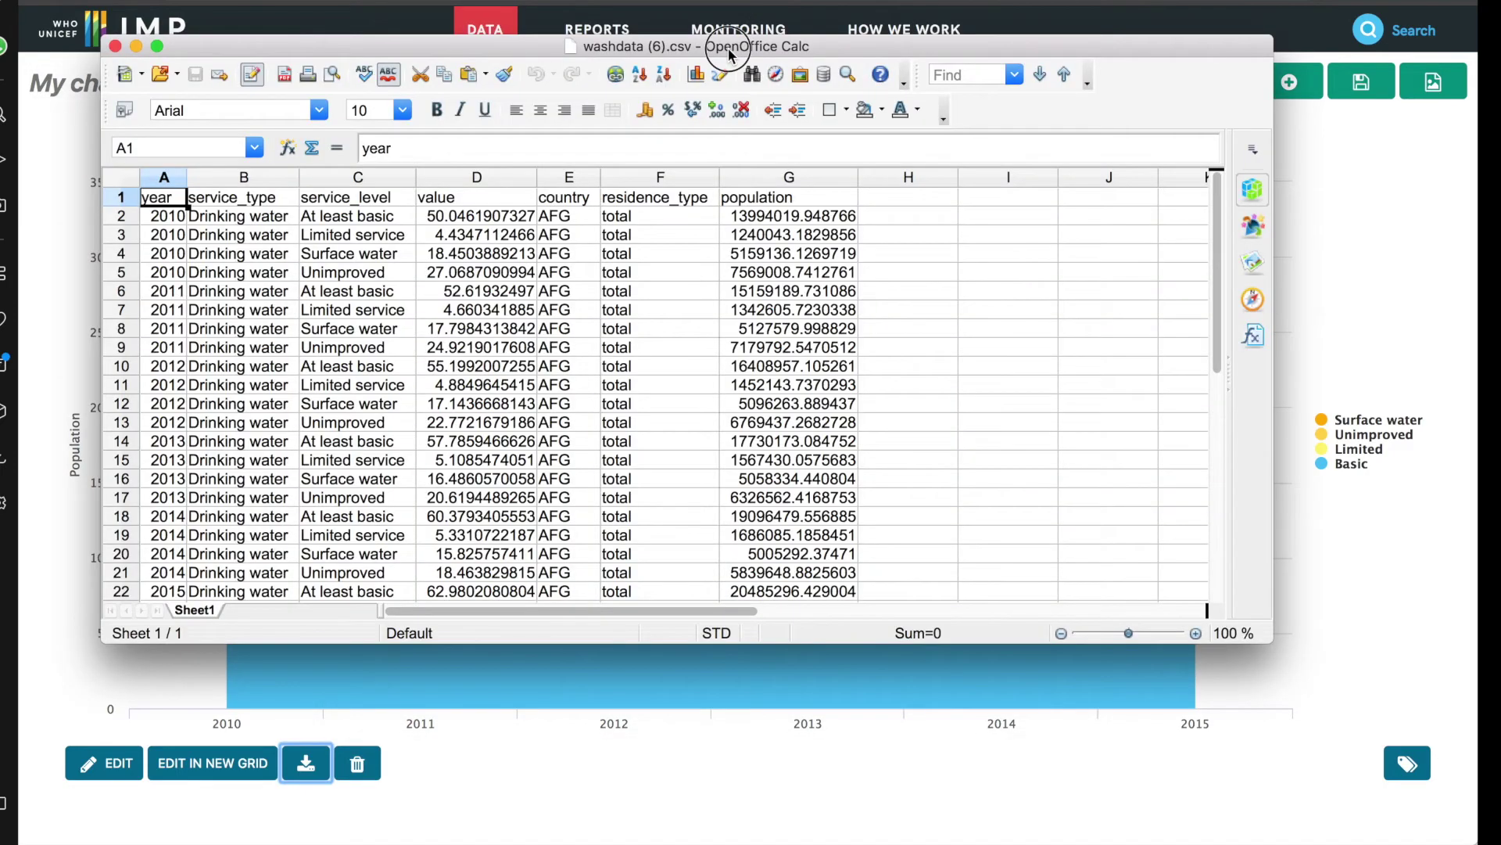
pyautogui.moveTo(729, 49); pyautogui.dragTo(758, 71)
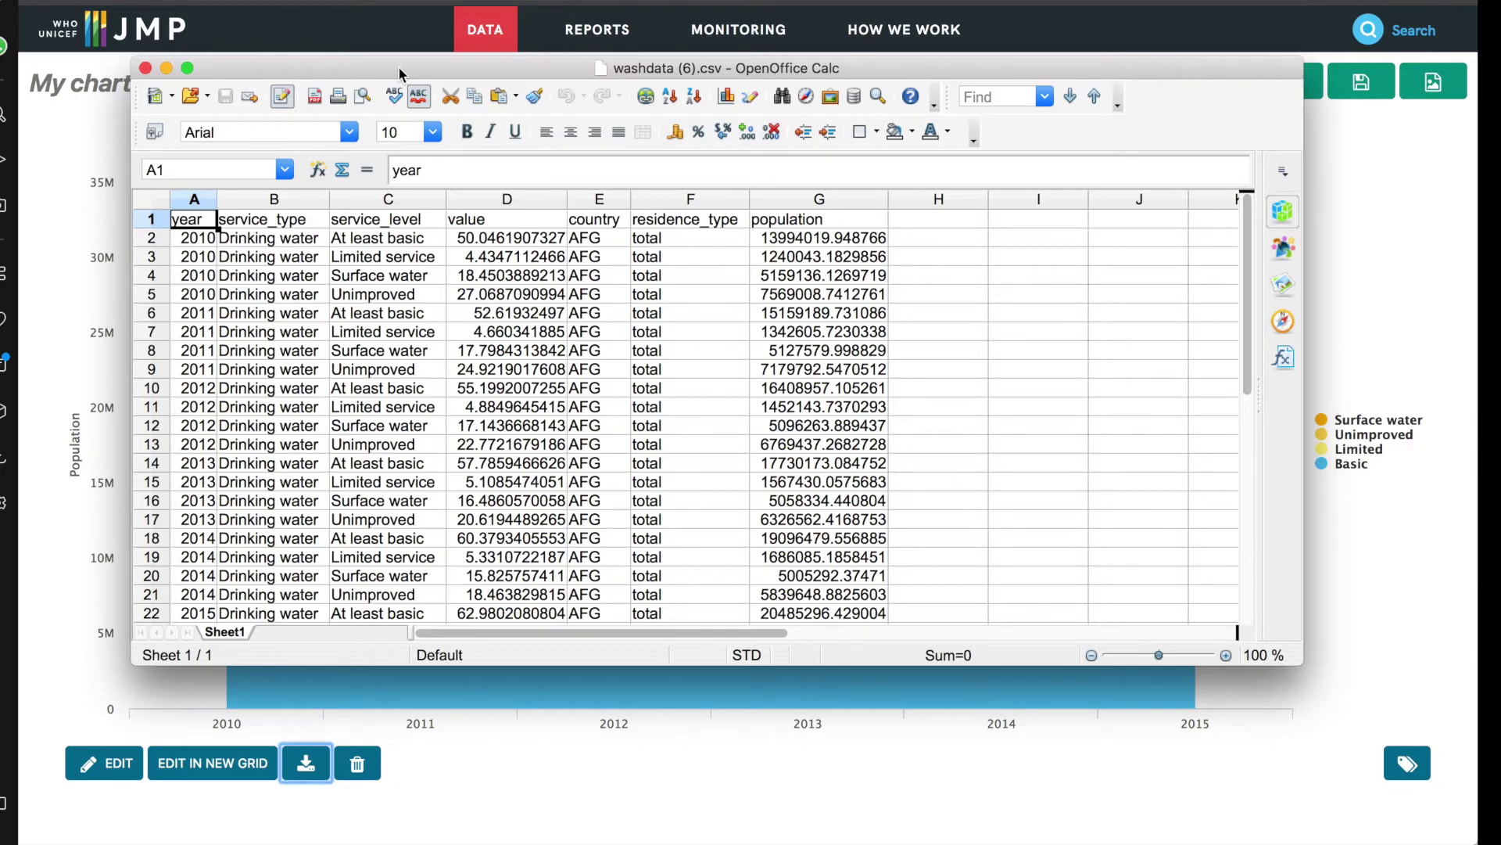
pyautogui.press('super+Tab')
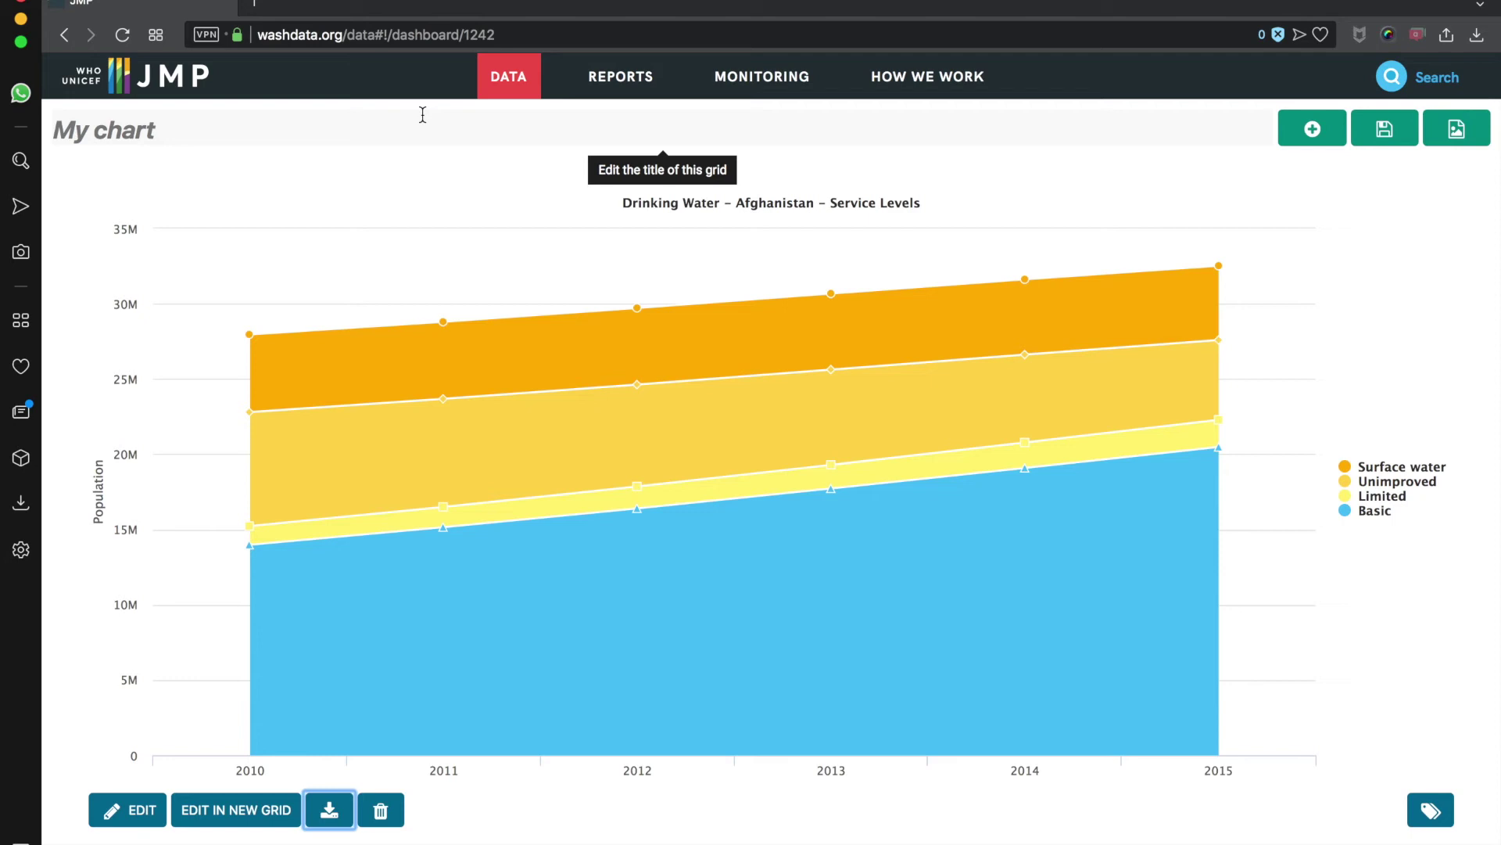
# Step: Create a map of Sanitation by Population for Rural areas, analysed by facility type, and return to the main data page
pyautogui.click(510, 76)
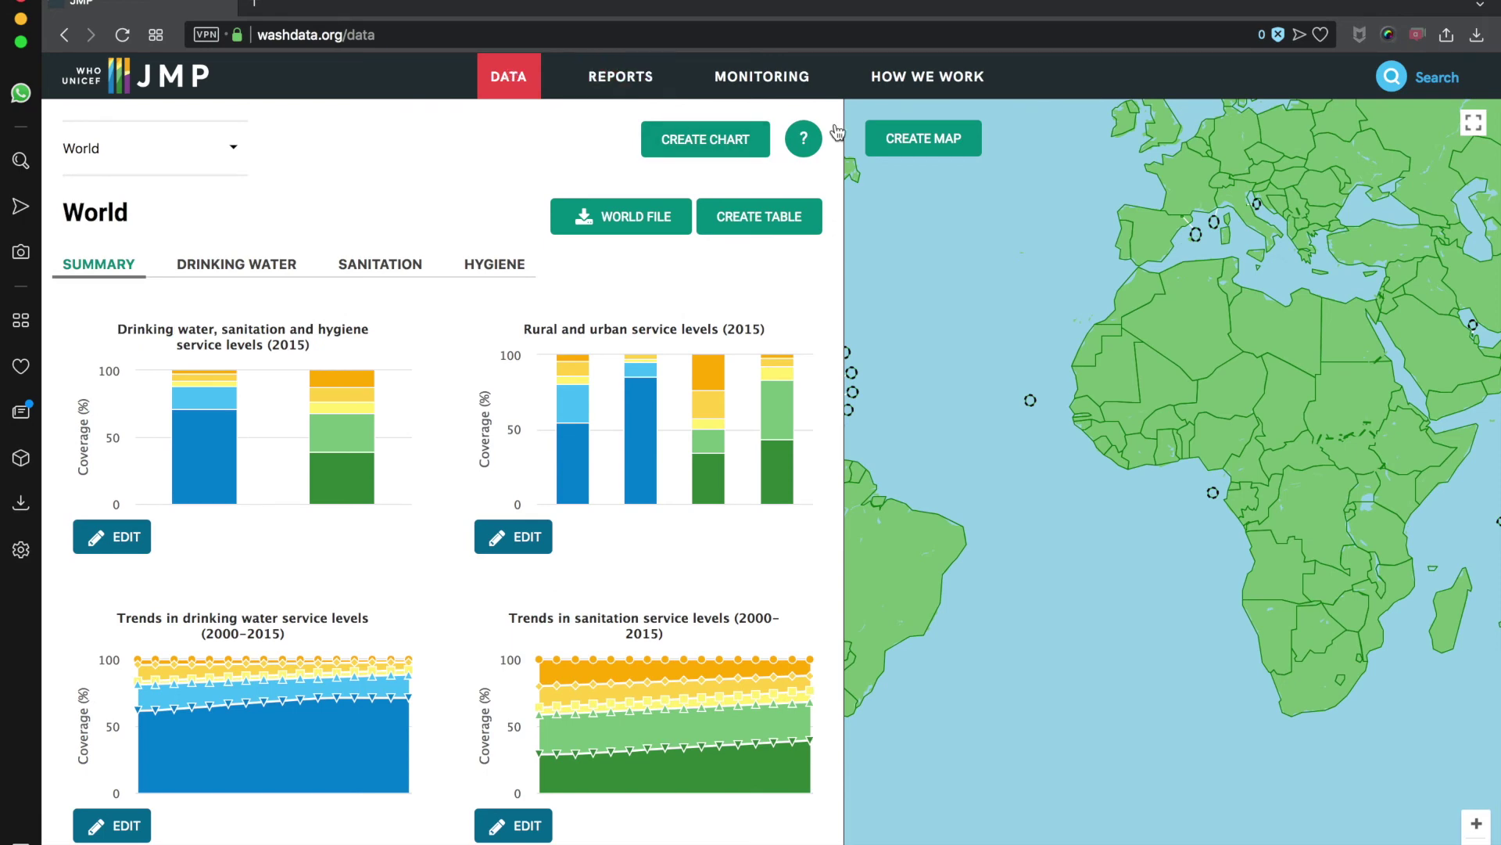
pyautogui.click(925, 141)
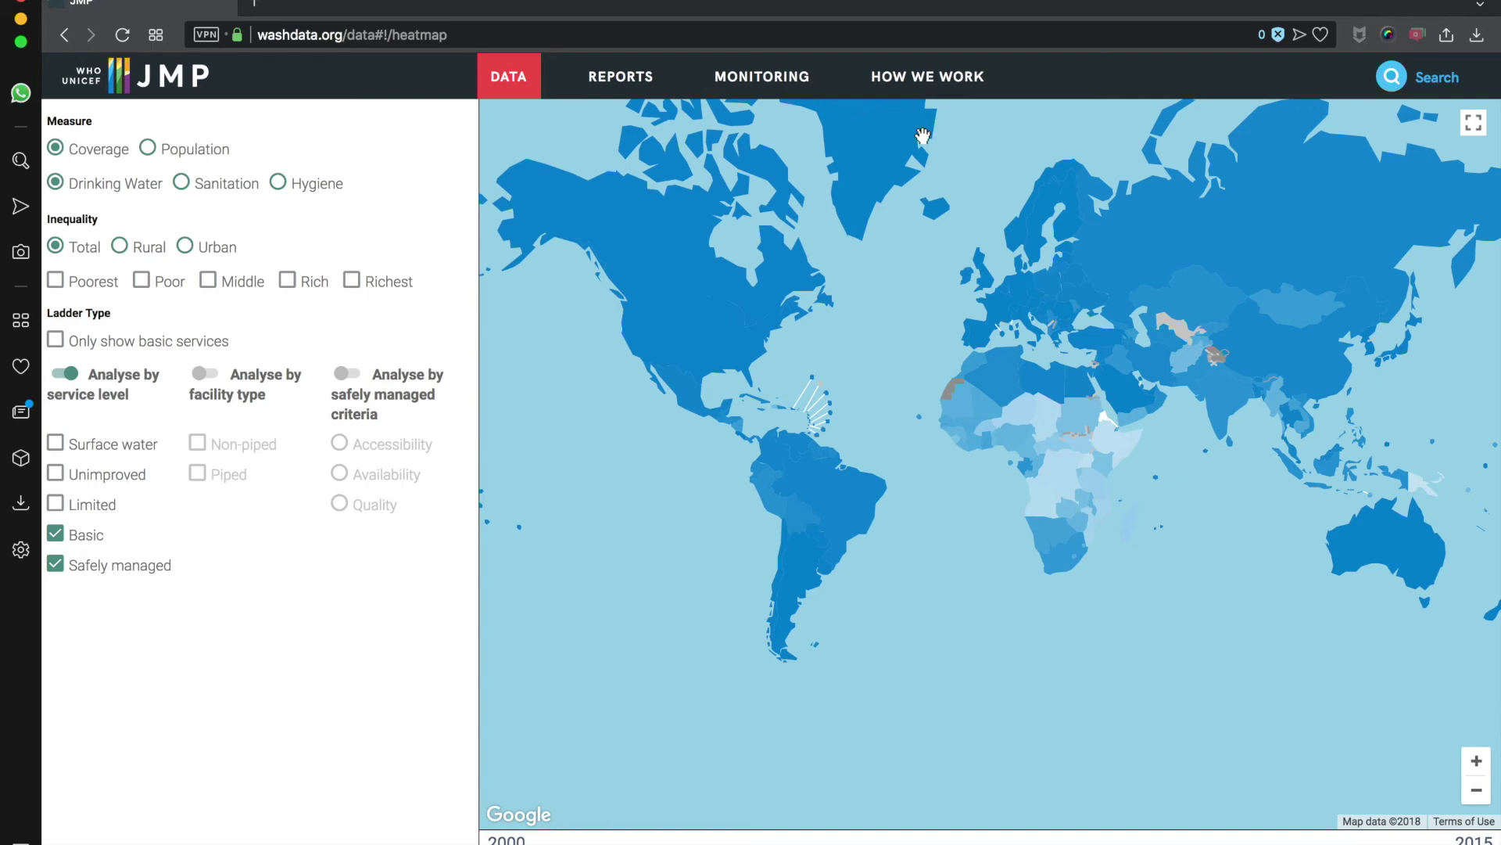
pyautogui.click(182, 182)
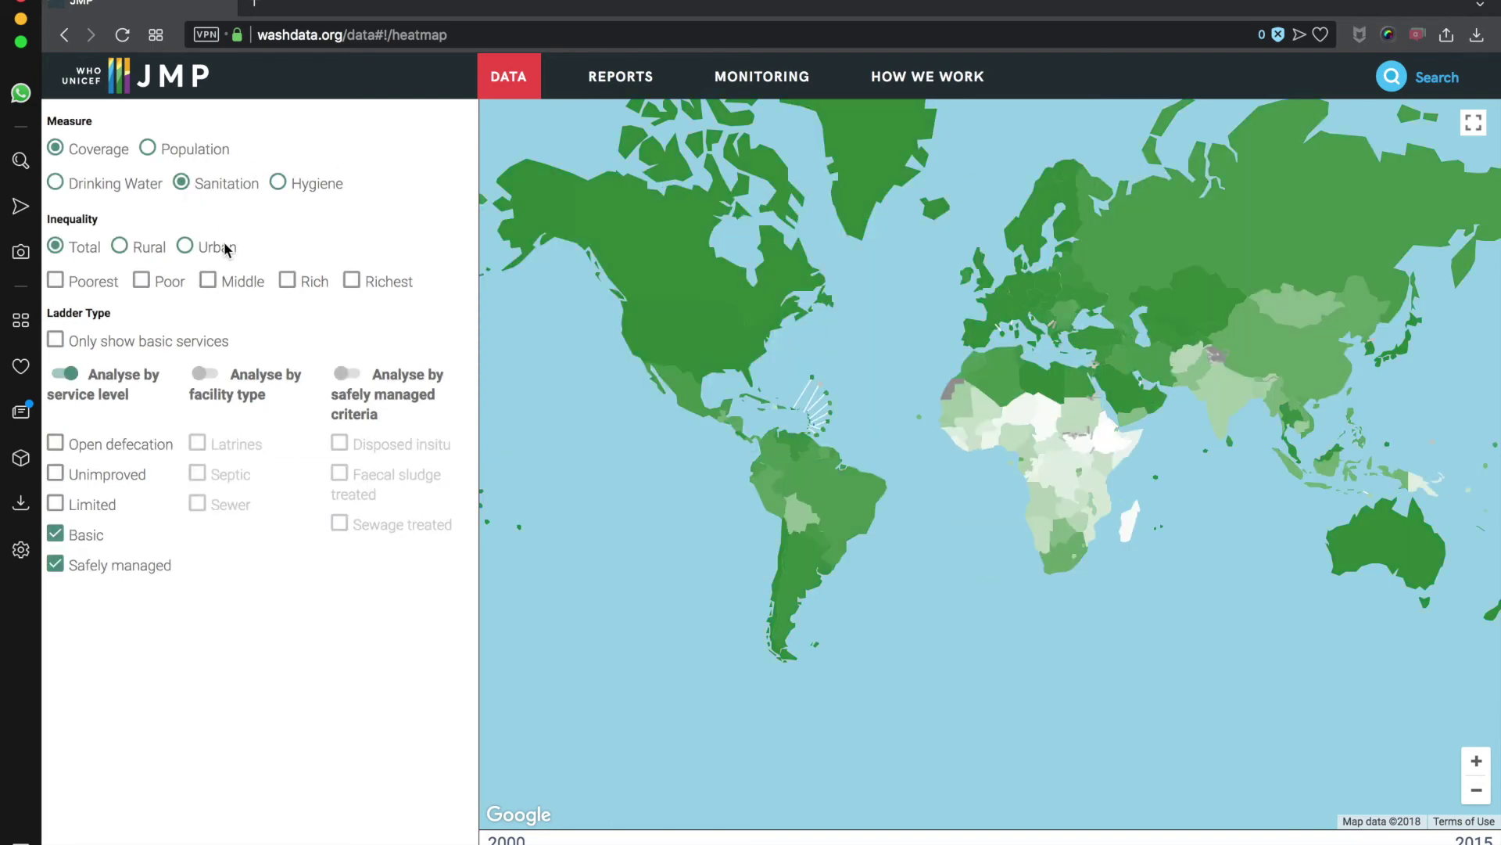
pyautogui.click(152, 145)
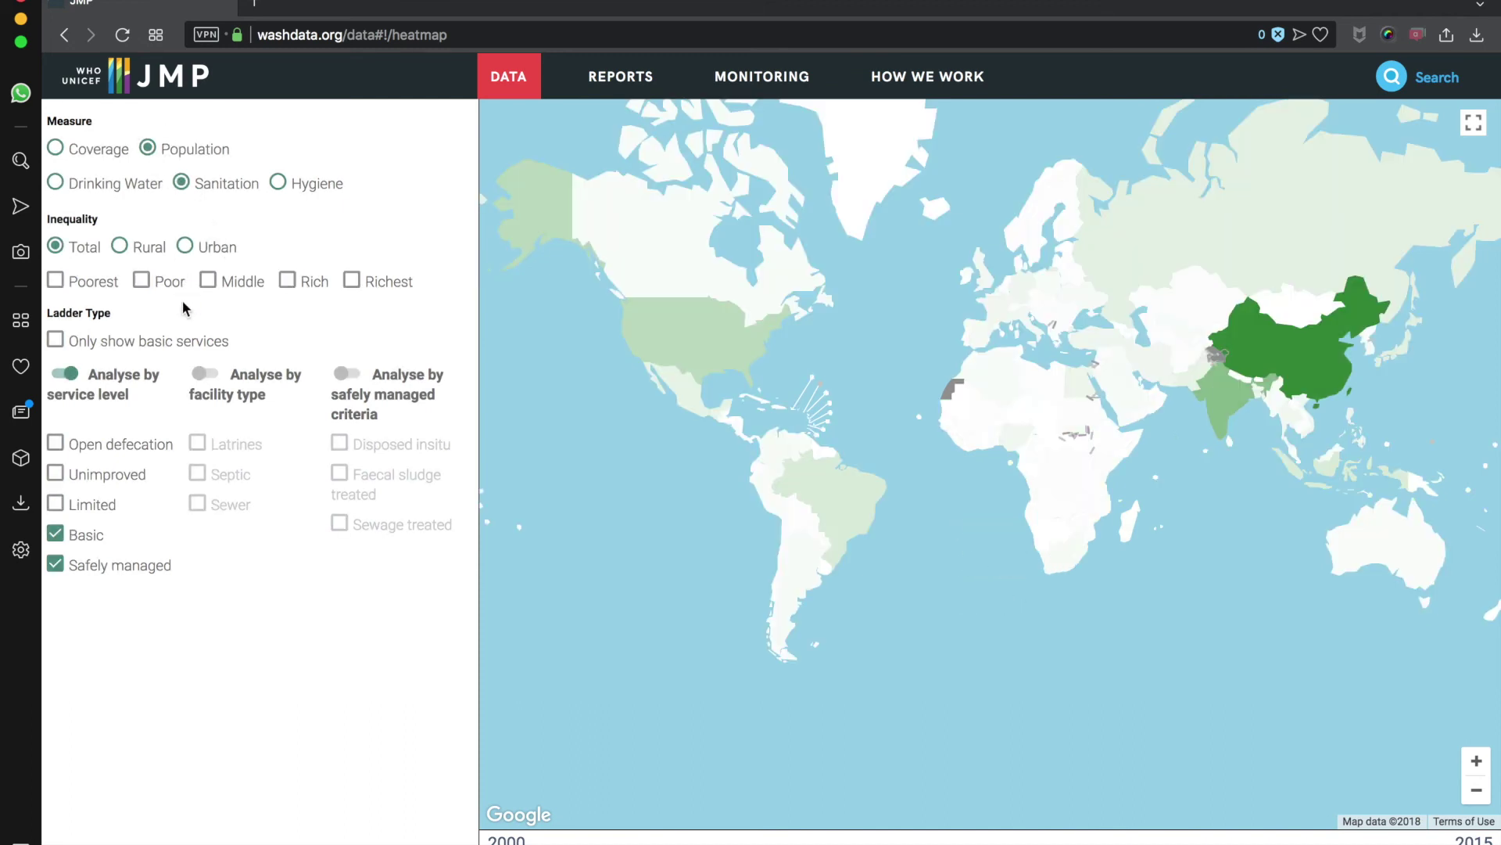
pyautogui.click(121, 246)
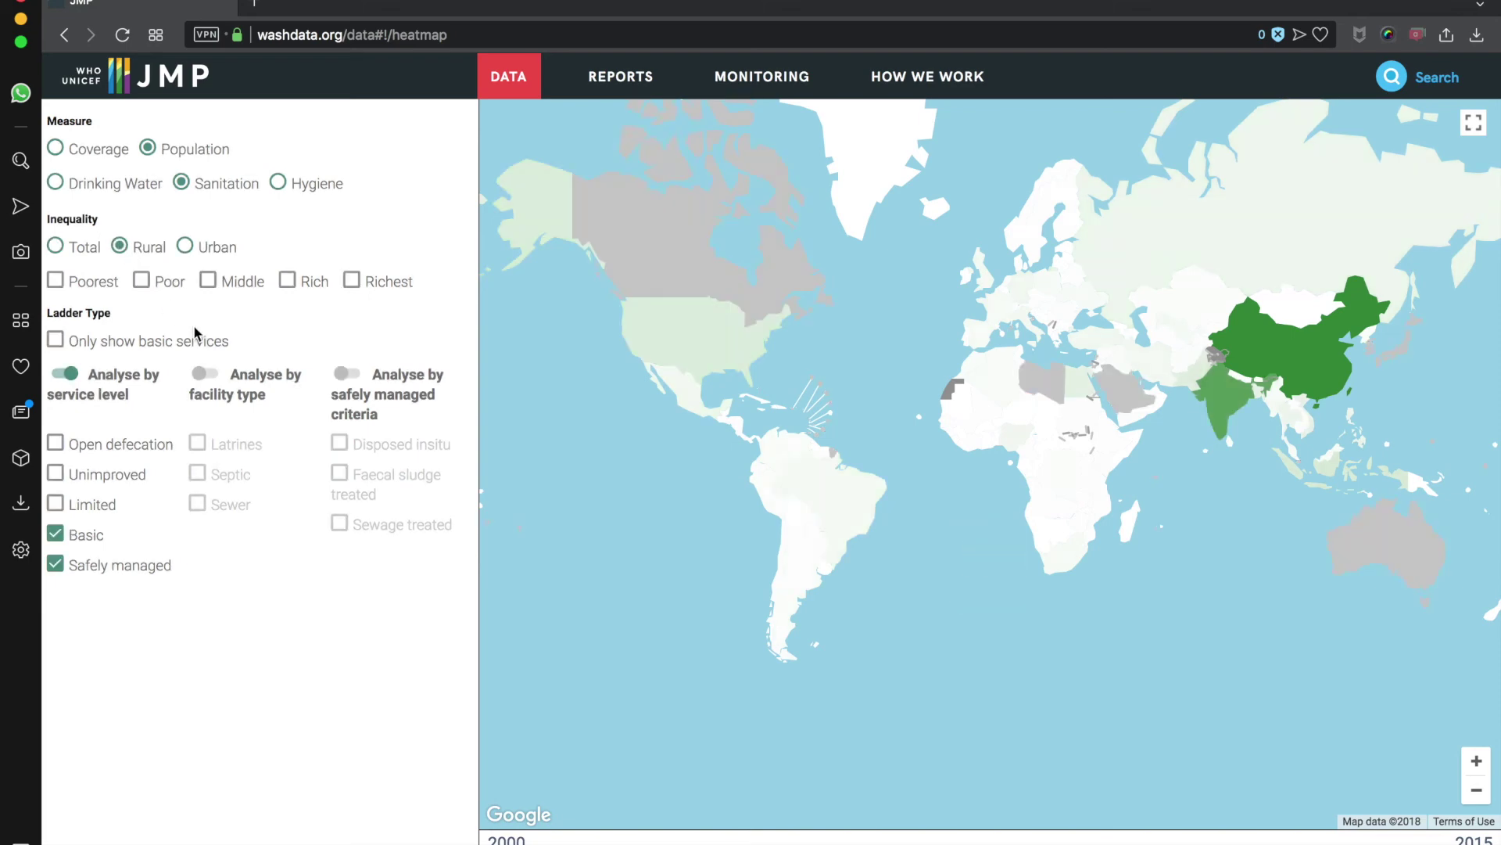
pyautogui.click(201, 373)
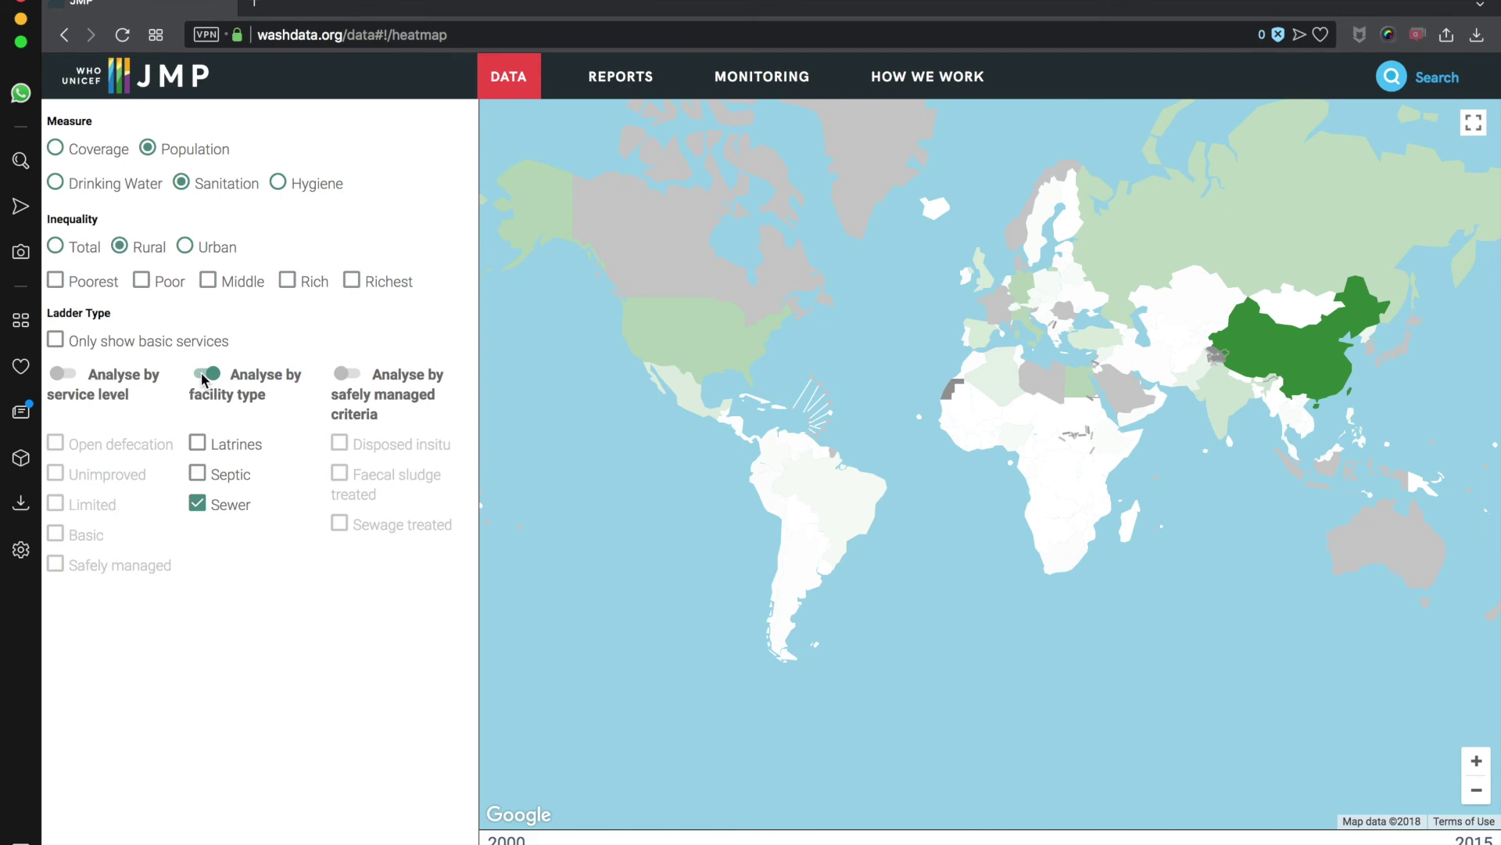
pyautogui.click(508, 82)
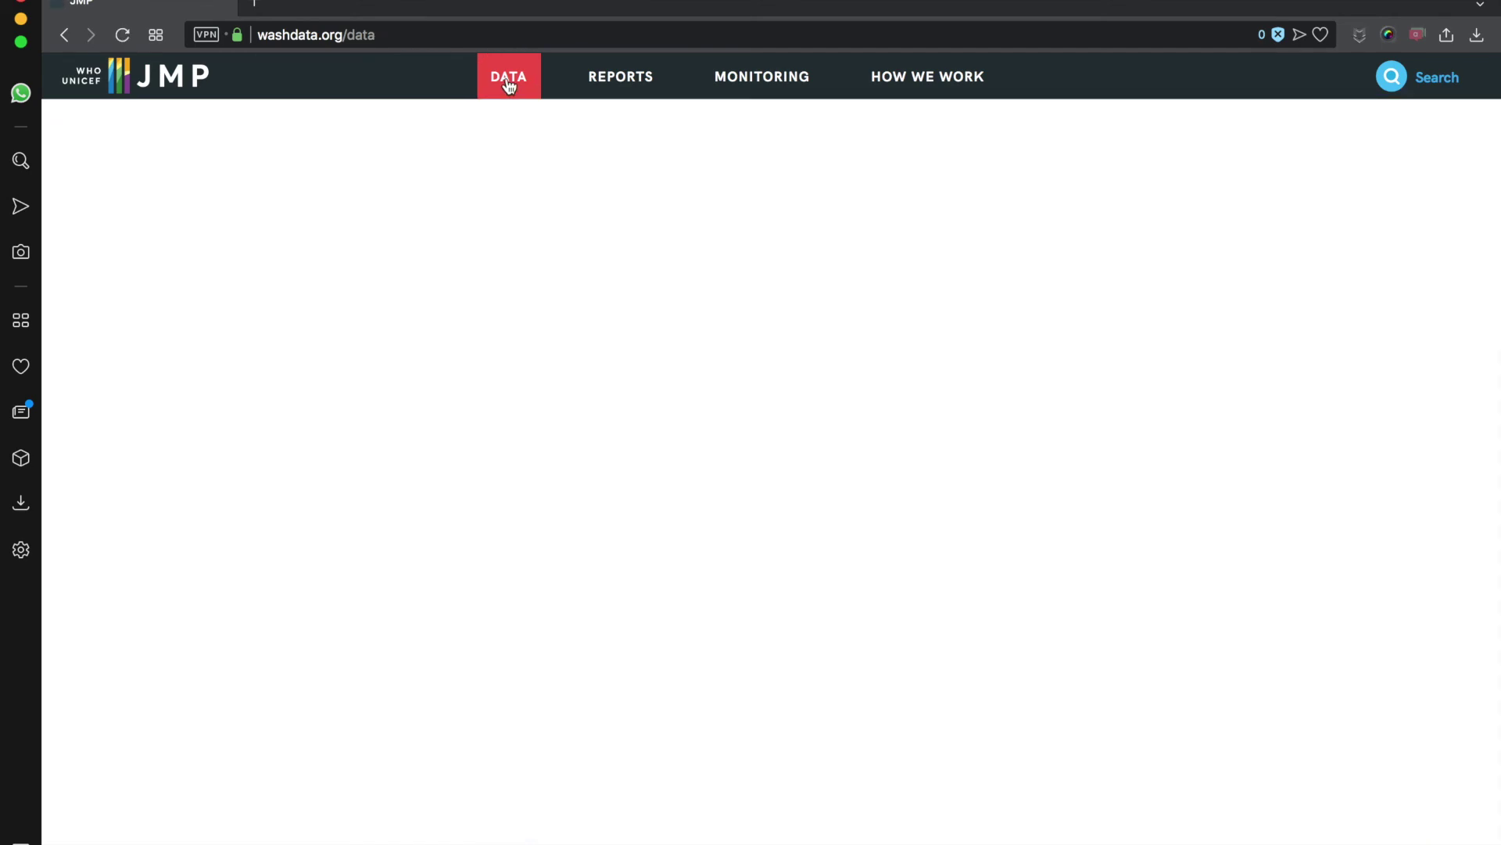